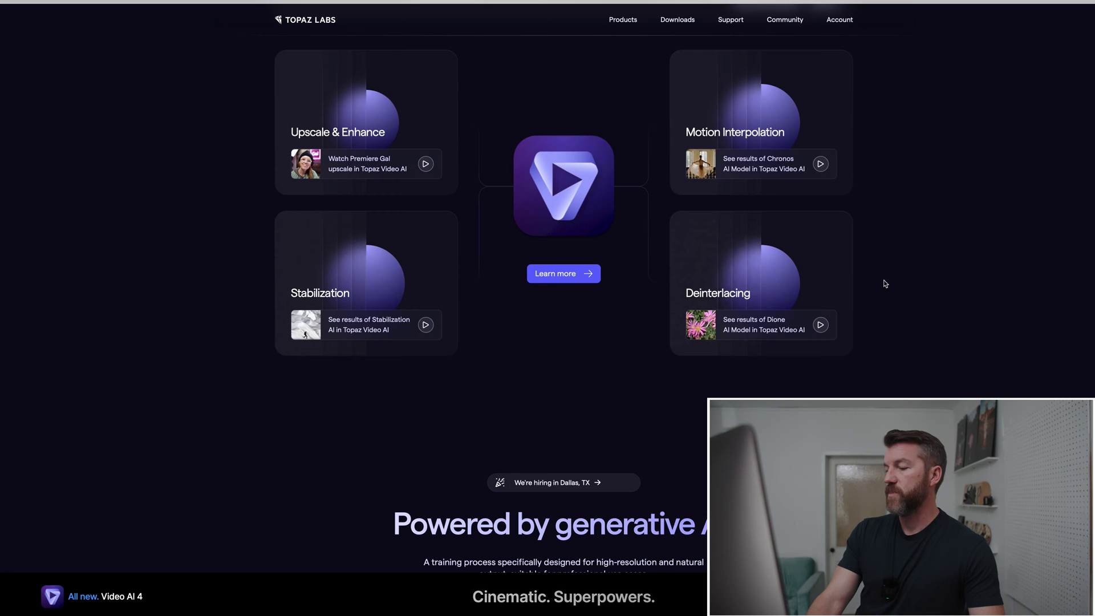
Step: Look over the Topaz Video AI features and the generative AI section on the Topaz Labs page
{"action": "scroll", "coordinate": [873, 276], "scroll_direction": "down", "scroll_amount": 1}
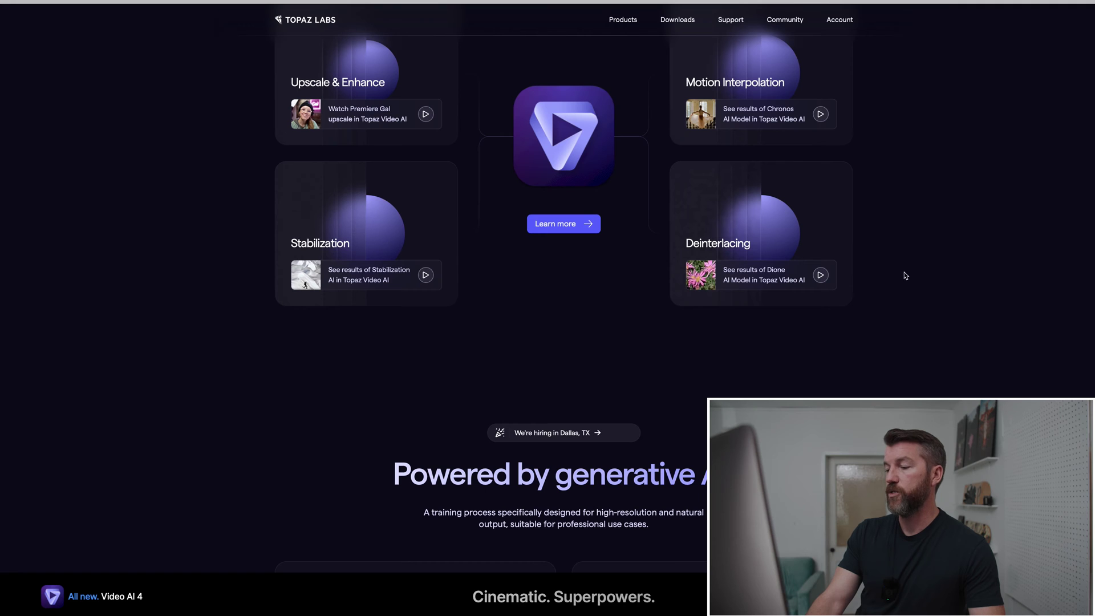
{"action": "scroll", "coordinate": [906, 271], "scroll_direction": "down", "scroll_amount": 8}
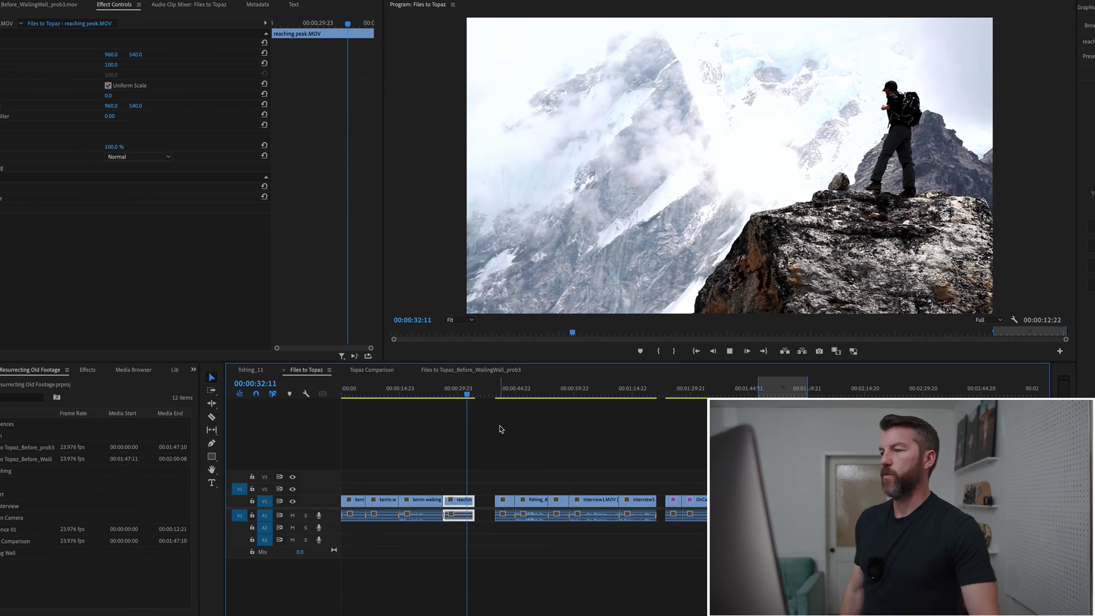
Step: Switch to Premiere Pro and review the mountain, fishing, interview and painting clips in the Files to Topaz sequence
{"action": "left_click_drag", "start_coordinate": [463, 393], "coordinate": [505, 399]}
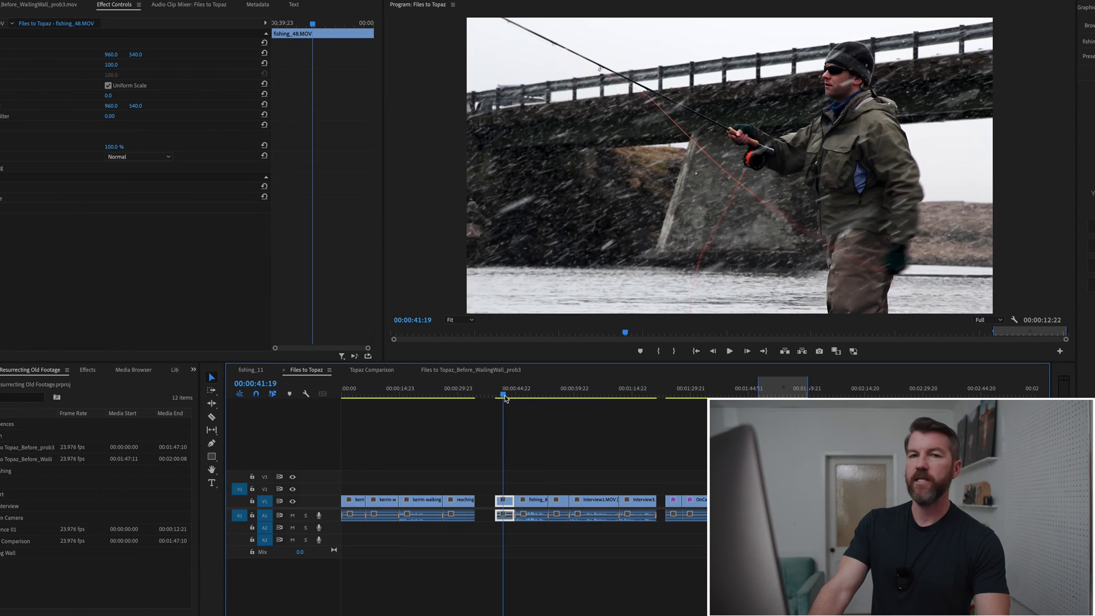
{"action": "left_click_drag", "start_coordinate": [505, 399], "coordinate": [534, 399]}
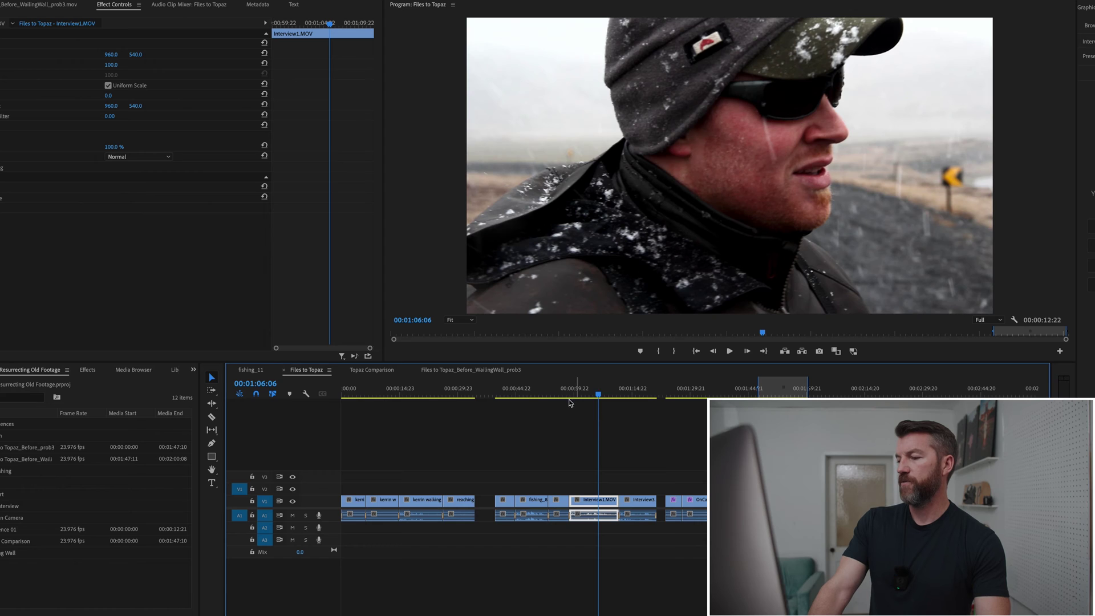
{"action": "left_click", "coordinate": [508, 392]}
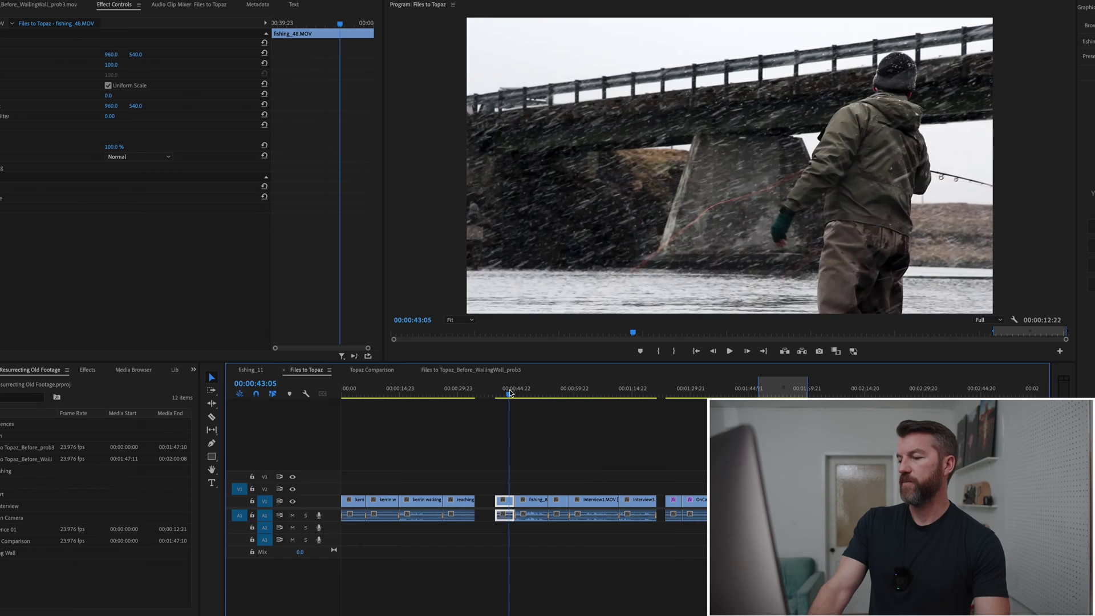
{"action": "left_click", "coordinate": [521, 392]}
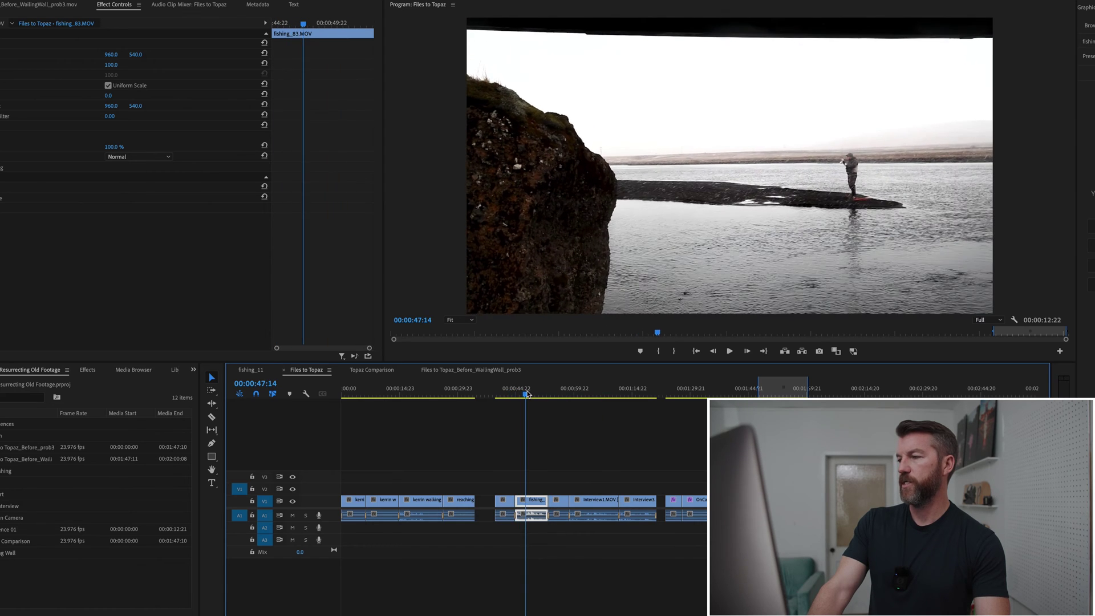
{"action": "left_click", "coordinate": [508, 394]}
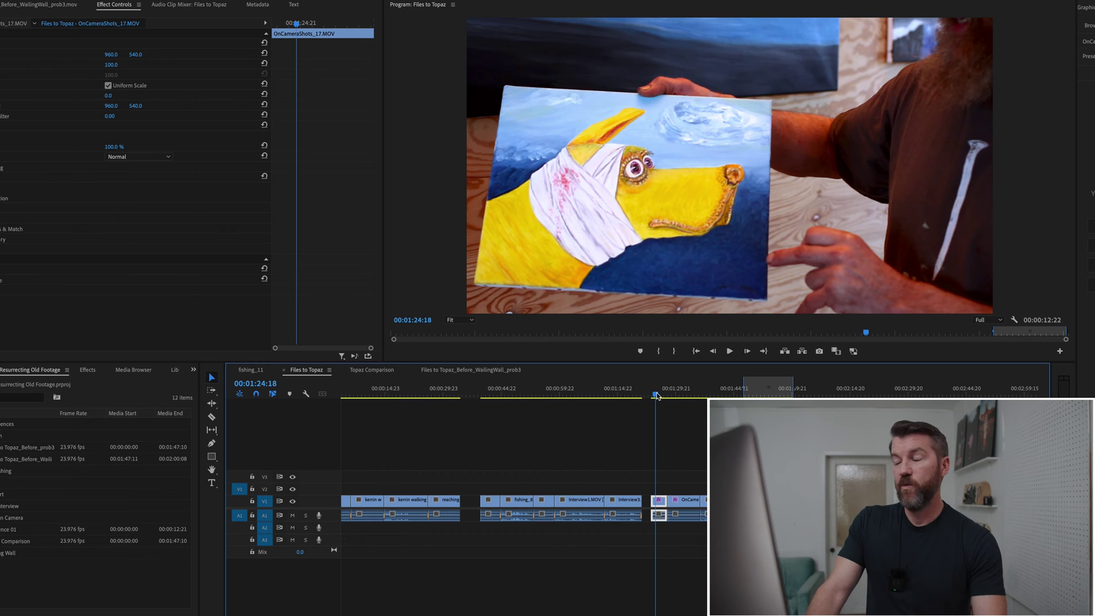
{"action": "left_click_drag", "start_coordinate": [657, 395], "coordinate": [659, 396]}
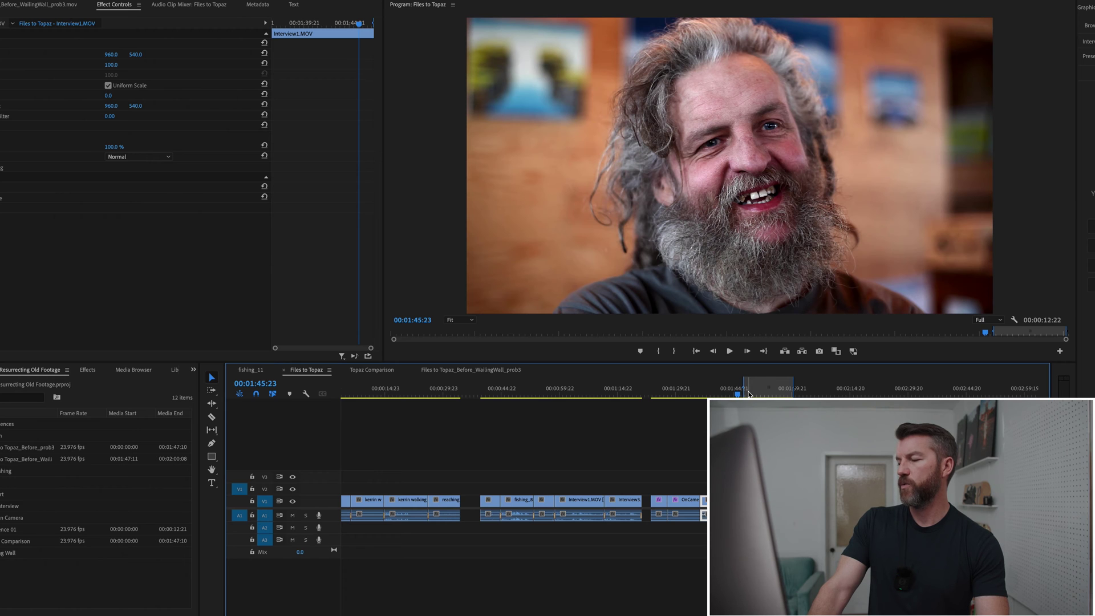
{"action": "left_click", "coordinate": [749, 394]}
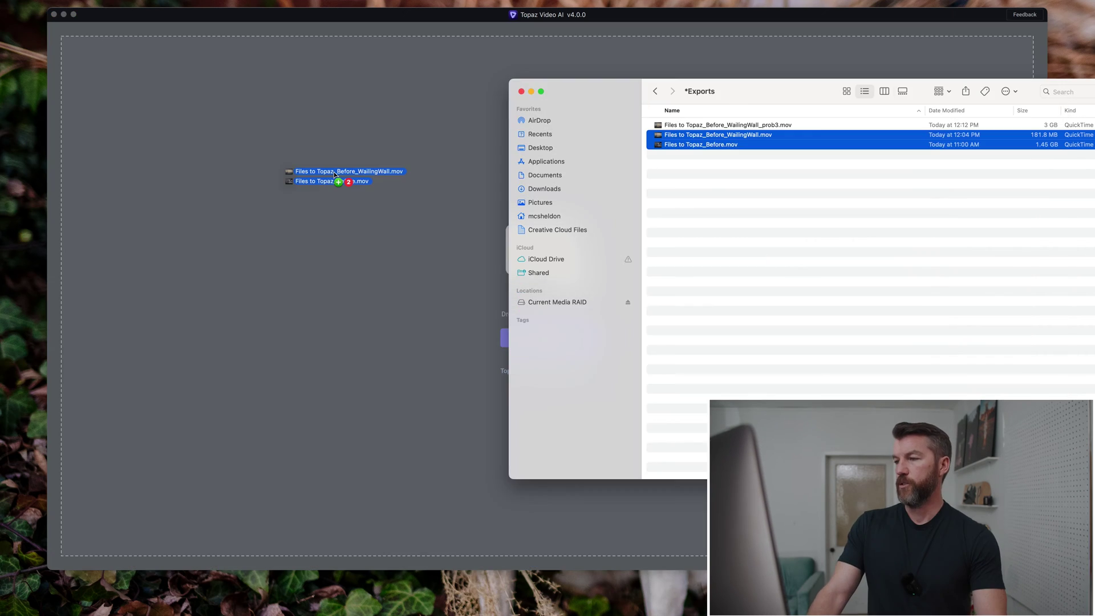
Step: Add Files to Topaz_Before_WailingWall.mov and Files to Topaz_Before.mov to Topaz Video AI and make Files to Topaz_Before.mov the active input
{"action": "left_click_drag", "start_coordinate": [318, 176], "coordinate": [334, 176]}
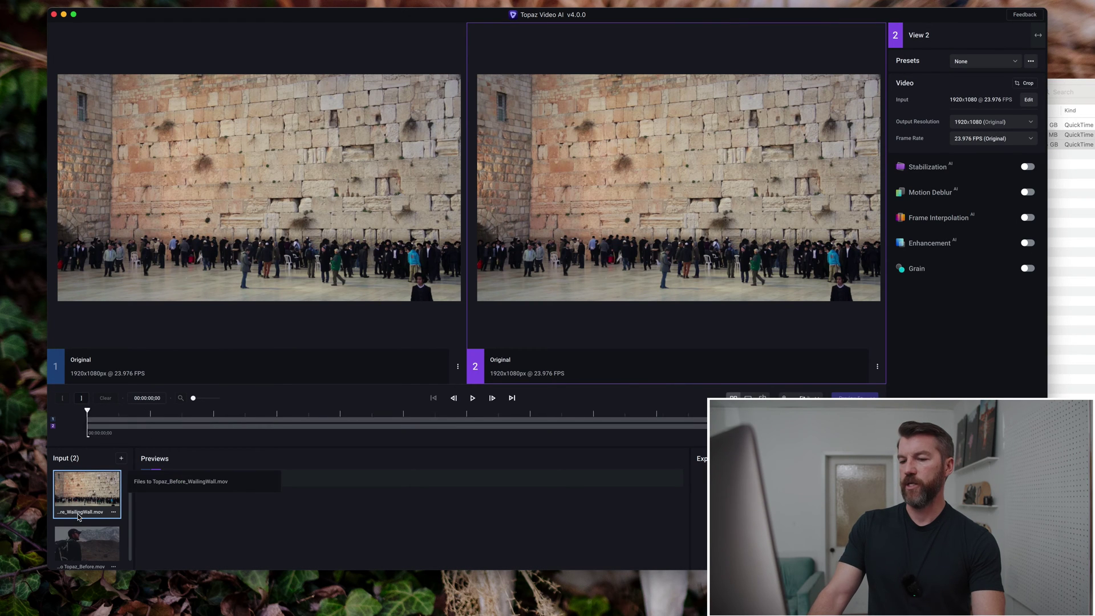
{"action": "left_click", "coordinate": [87, 538]}
Step: Apply the Upscale to 4K preset, keeping the Proteus - Enhance MQ model, and set the output resolution to 7680x4320 (8K)
{"action": "left_click", "coordinate": [1013, 61]}
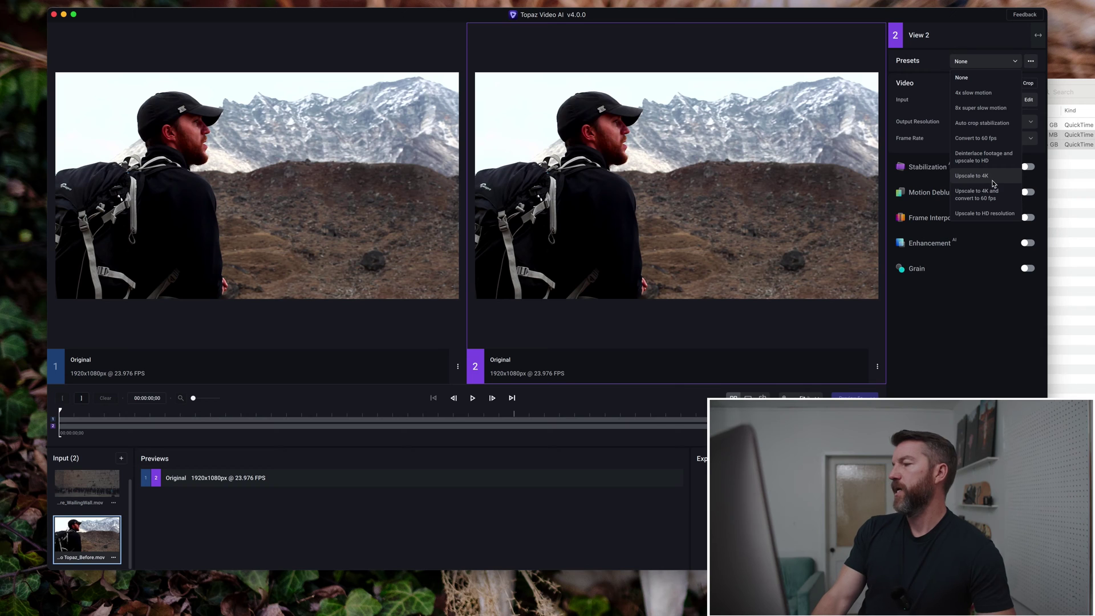
{"action": "left_click", "coordinate": [992, 177]}
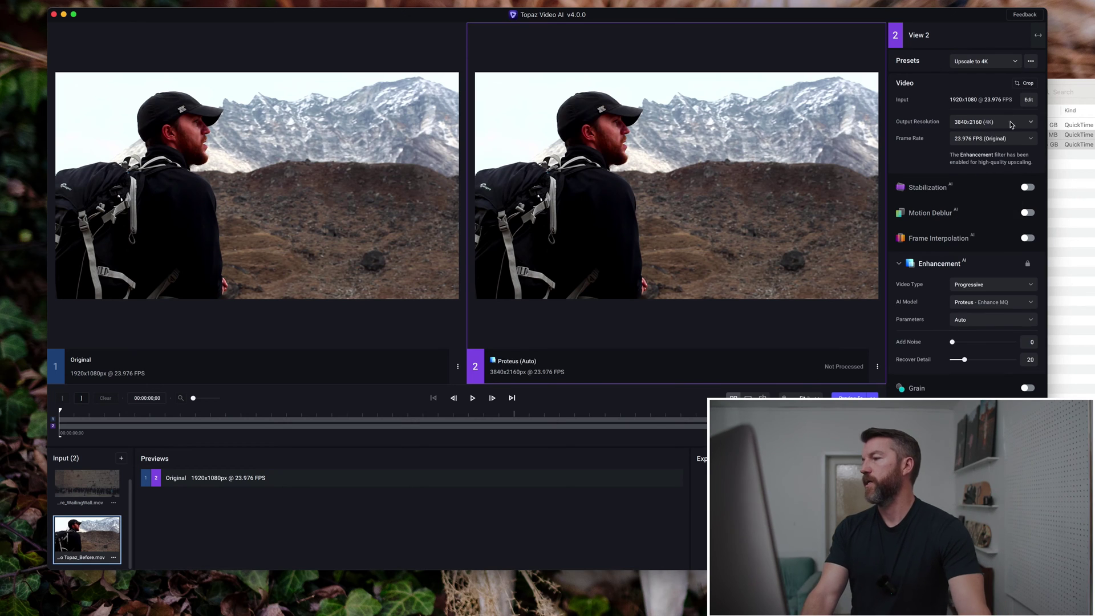
{"action": "left_click", "coordinate": [1021, 304]}
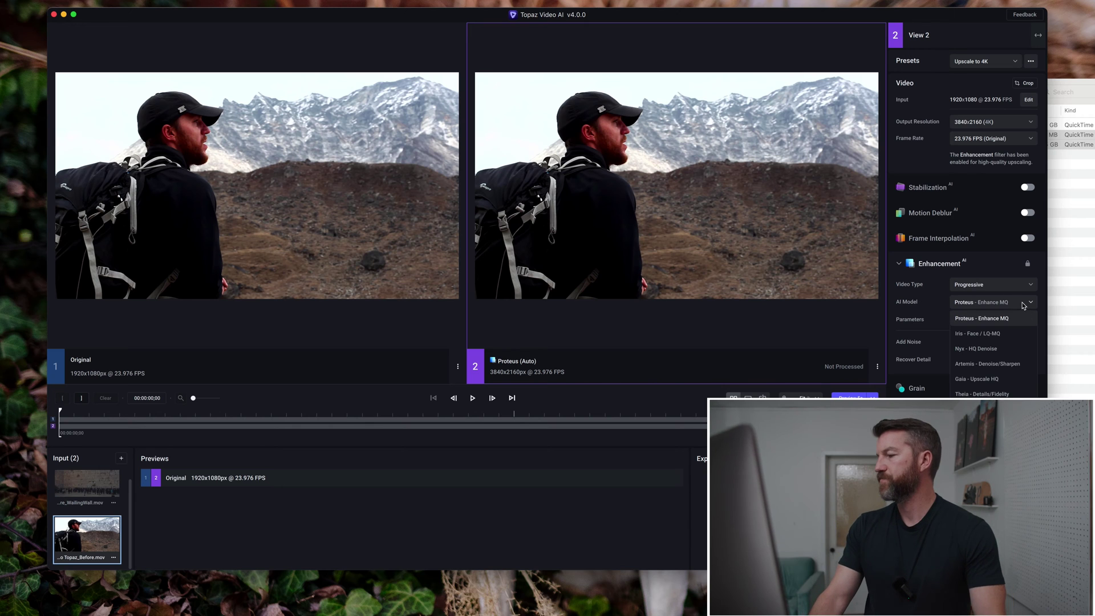
{"action": "left_click", "coordinate": [1020, 304]}
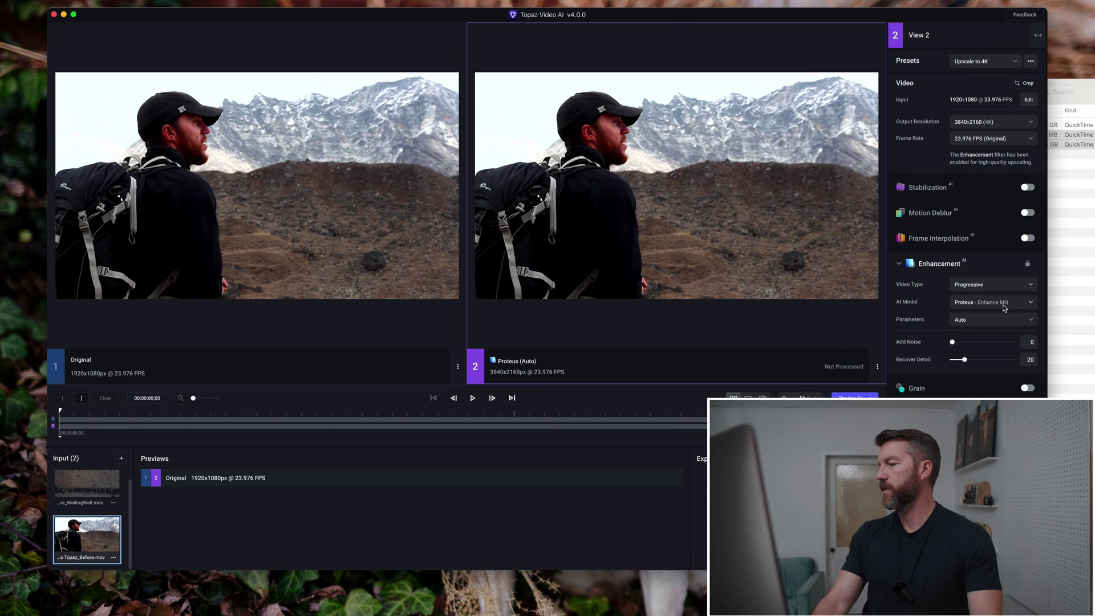
{"action": "left_click", "coordinate": [1007, 308]}
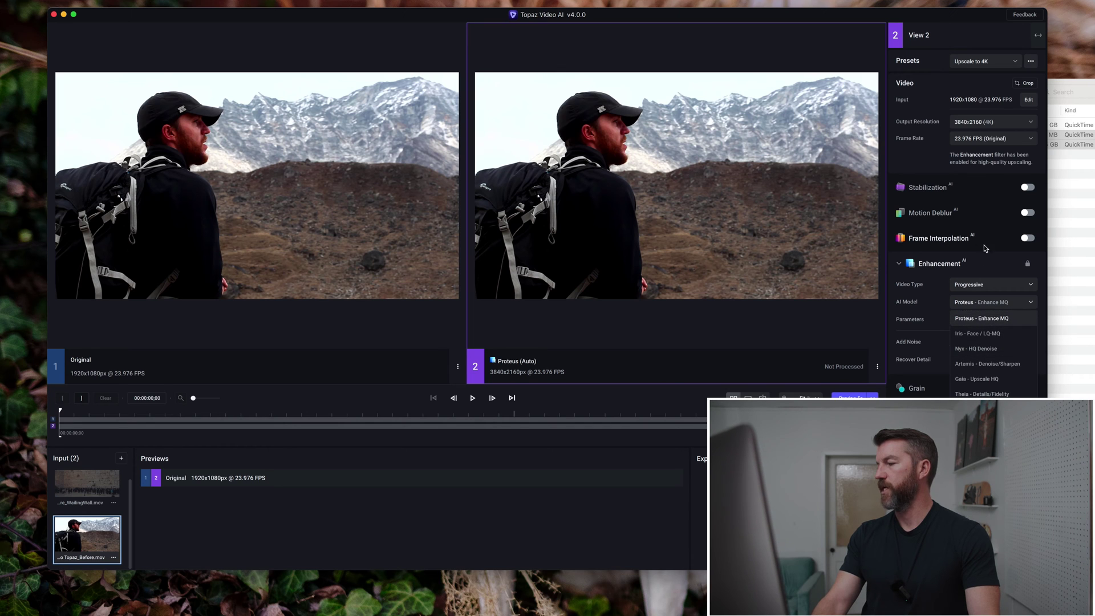
{"action": "left_click", "coordinate": [991, 268]}
{"action": "left_click", "coordinate": [994, 122]}
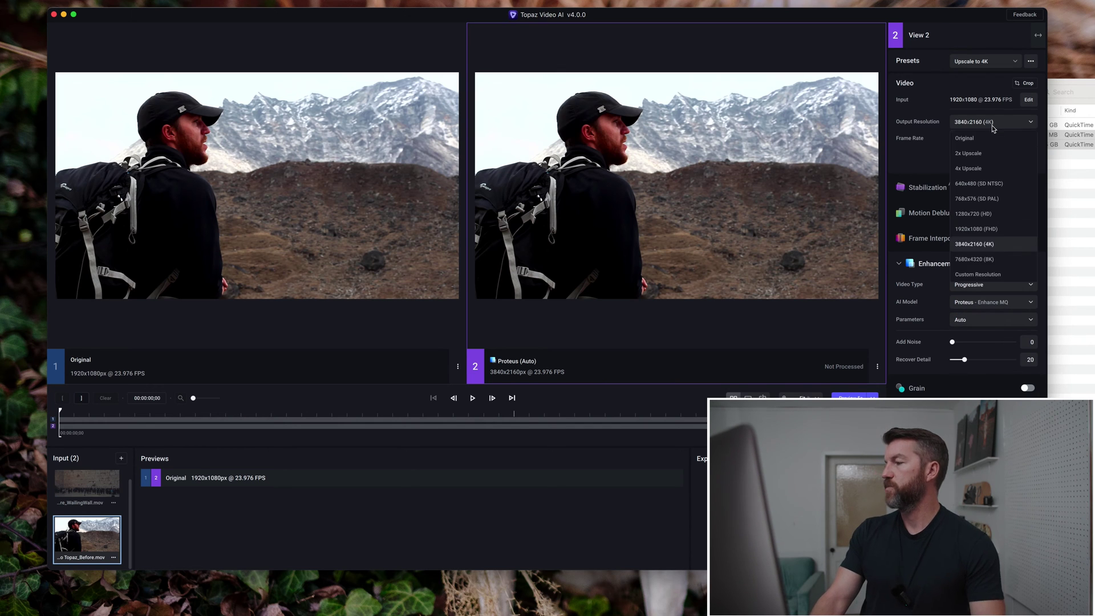
{"action": "left_click", "coordinate": [975, 259]}
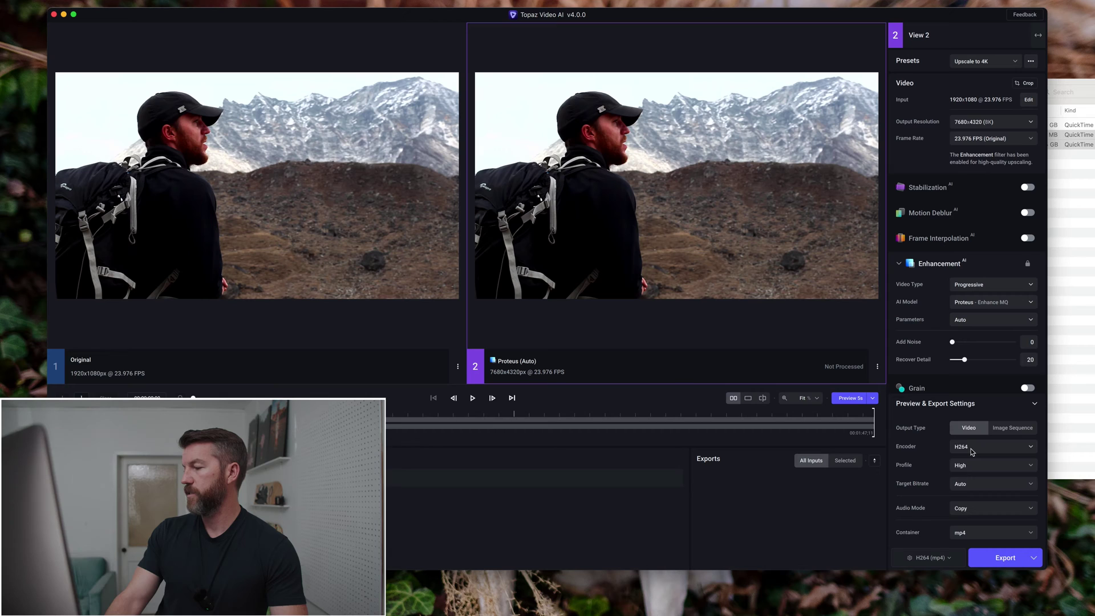
Step: Set the export encoder to ProRes with the 422 Std codec and choose the audio mode
{"action": "left_click", "coordinate": [971, 451]}
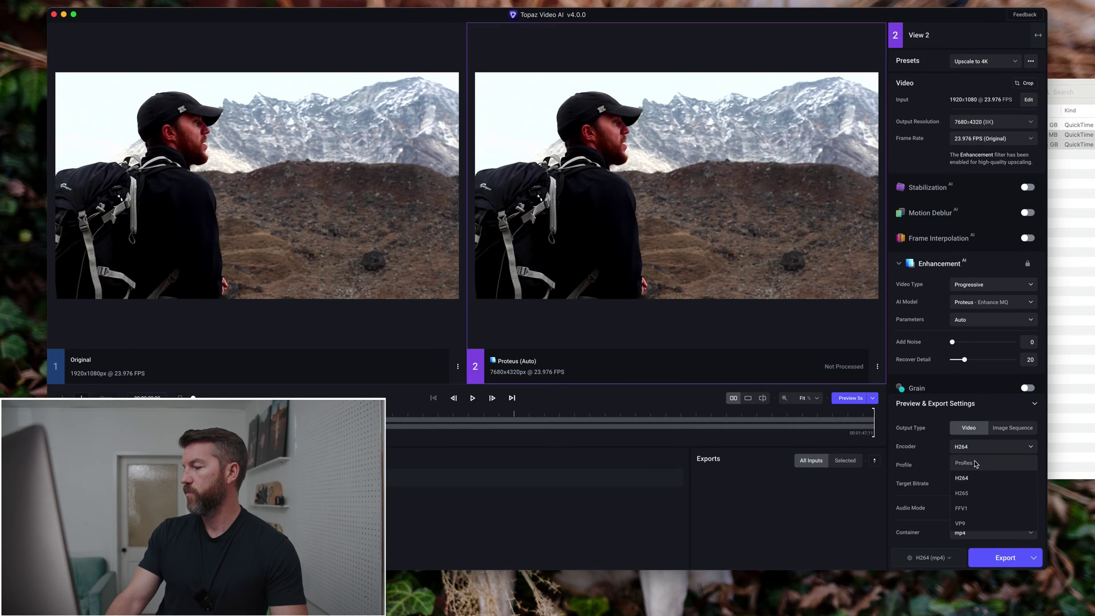
{"action": "left_click", "coordinate": [963, 471]}
{"action": "left_click", "coordinate": [979, 485]}
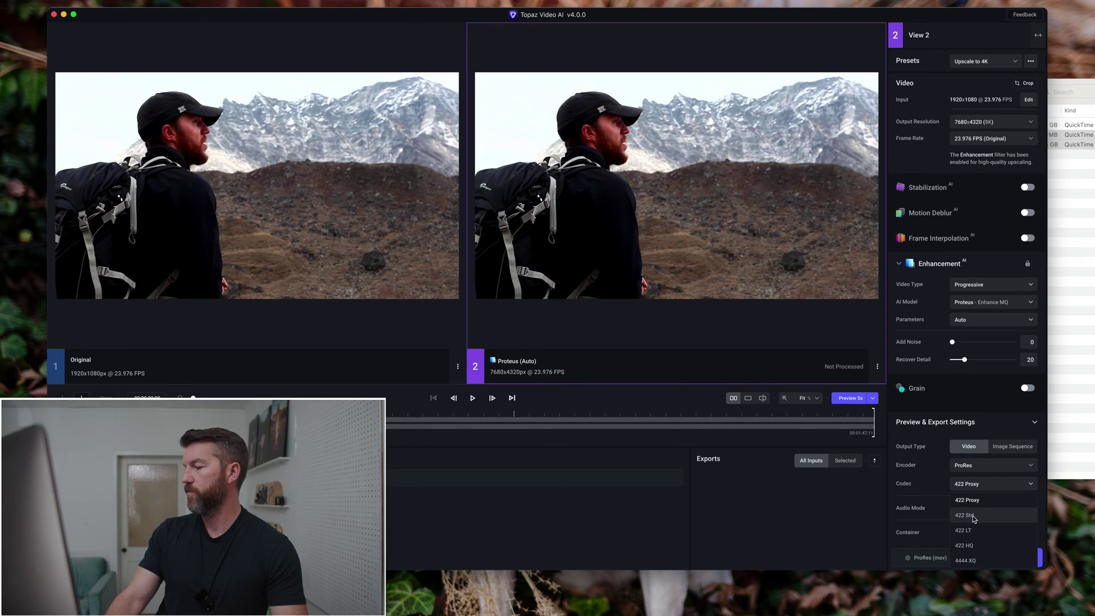
{"action": "left_click", "coordinate": [974, 516]}
{"action": "left_click", "coordinate": [977, 513]}
{"action": "left_click", "coordinate": [969, 525]}
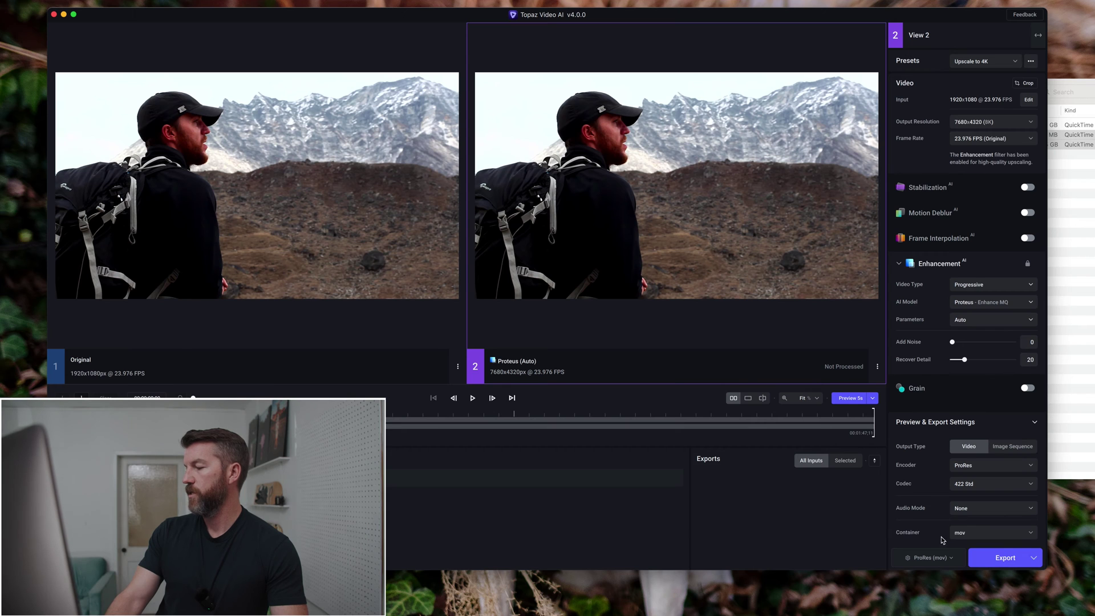
{"action": "left_click", "coordinate": [967, 510]}
{"action": "left_click", "coordinate": [972, 525]}
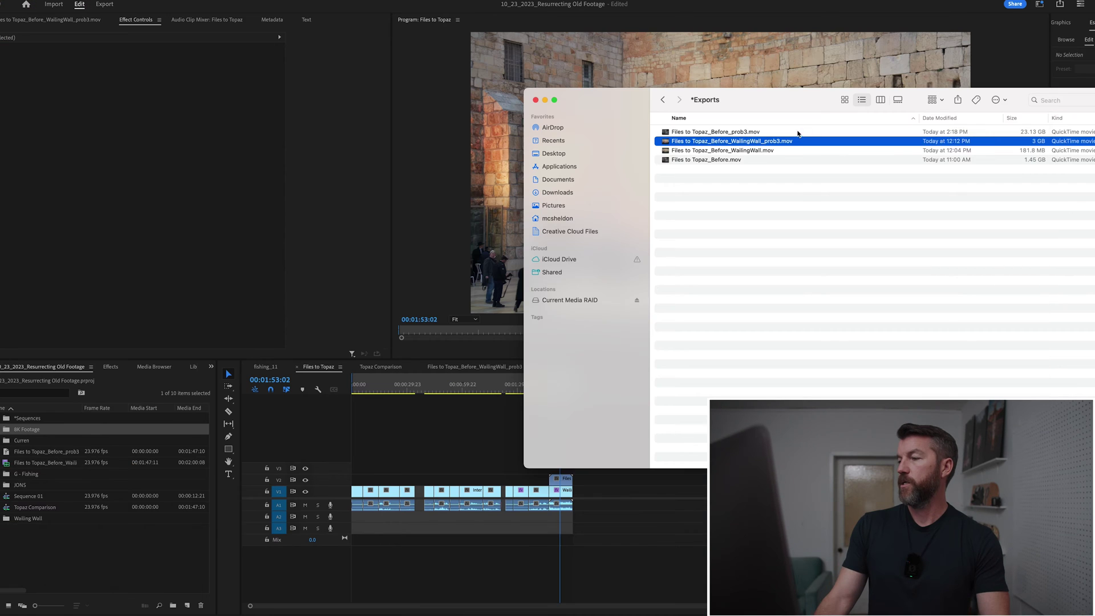
Step: In Premiere Pro, import Files to Topaz_Before_prob3.mov and Files to Topaz_Before_WailingWall_prob3.mov from the Exports folder into the 8K Footage bin
{"action": "left_click", "coordinate": [797, 132]}
{"action": "left_click", "coordinate": [787, 141], "text": "shift"}
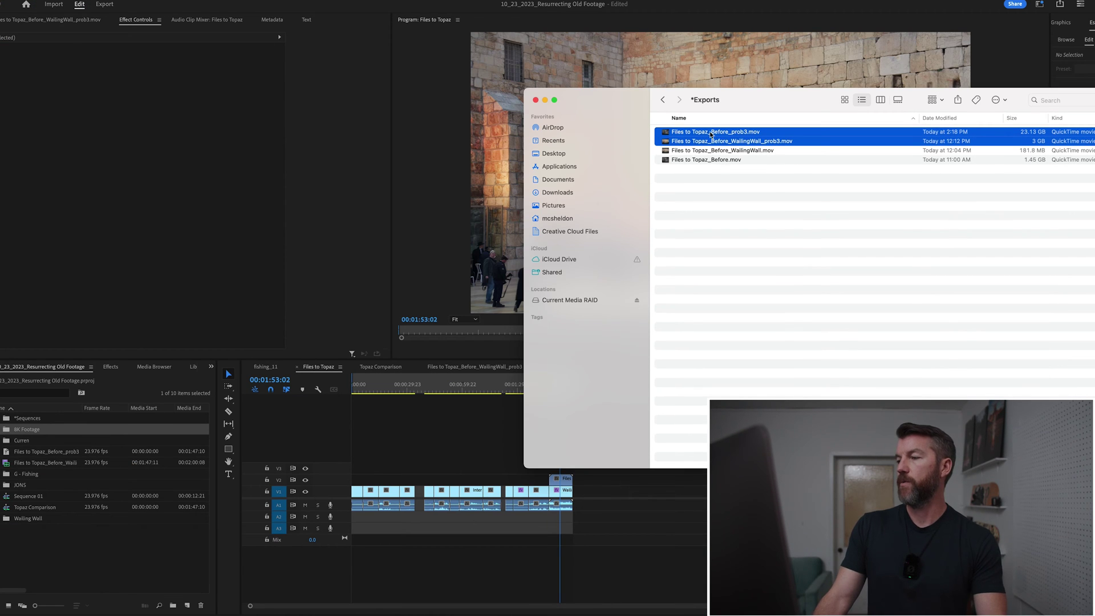
{"action": "left_click_drag", "start_coordinate": [715, 137], "coordinate": [340, 476]}
{"action": "left_click", "coordinate": [26, 434]}
Step: Place Files to Topaz_Before_prob3.mov on track V2 above the original clips and reduce its scale
{"action": "left_click_drag", "start_coordinate": [447, 468], "coordinate": [447, 480]}
{"action": "left_click_drag", "start_coordinate": [430, 388], "coordinate": [384, 422]}
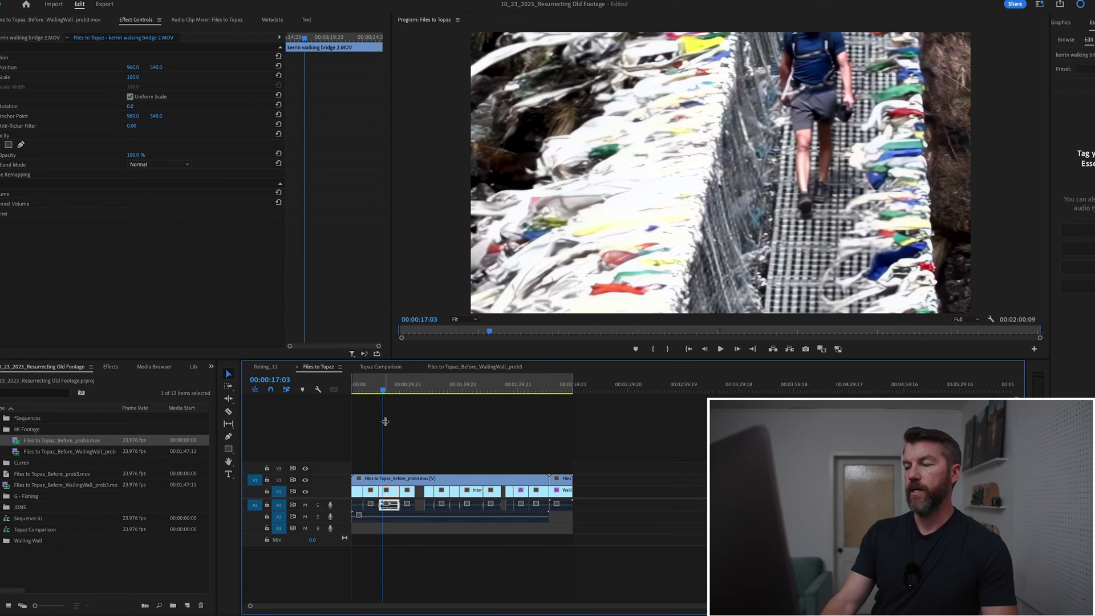
{"action": "left_click", "coordinate": [402, 480]}
{"action": "left_click_drag", "start_coordinate": [135, 80], "coordinate": [114, 80]}
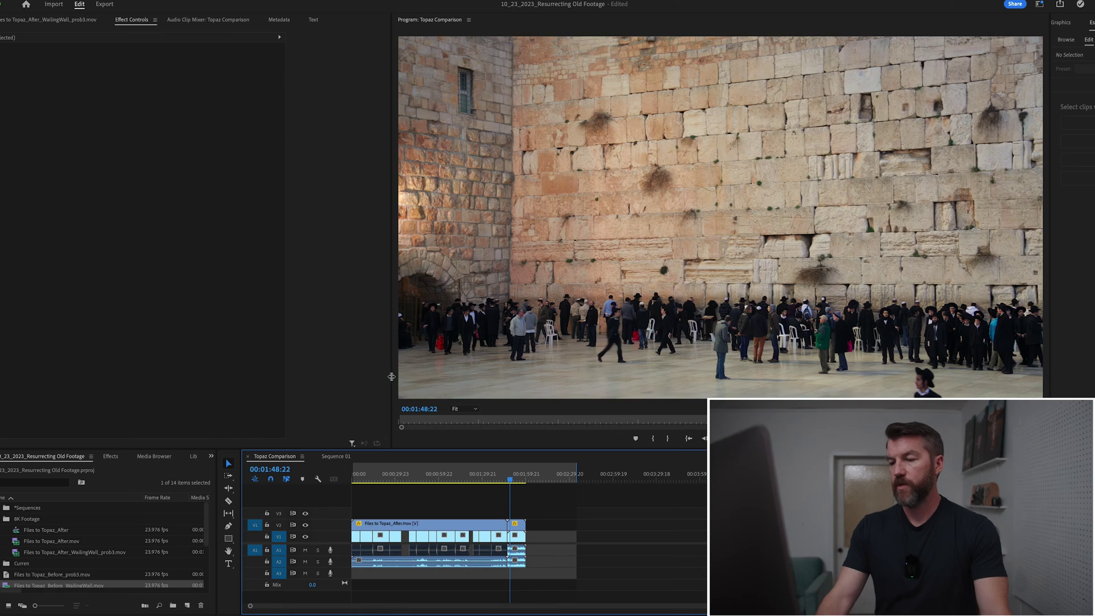
Step: Enlarge the program view and play the opening hiker shot of Topaz Comparison, toggling V2 visibility to compare original and upscaled footage
{"action": "left_click_drag", "start_coordinate": [391, 376], "coordinate": [244, 375]}
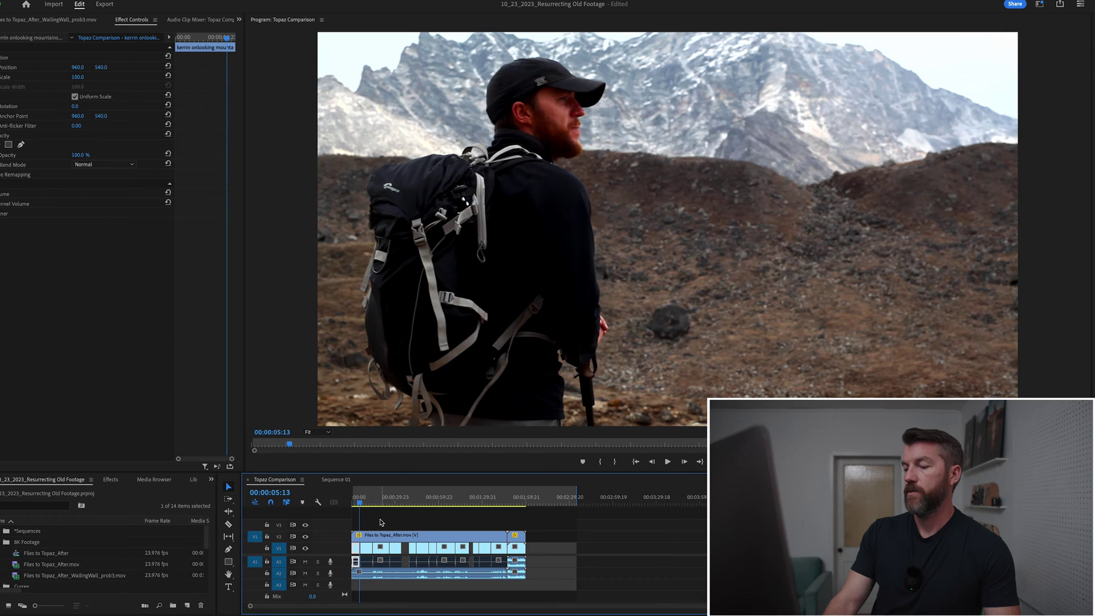
{"action": "left_click_drag", "start_coordinate": [355, 507], "coordinate": [352, 505]}
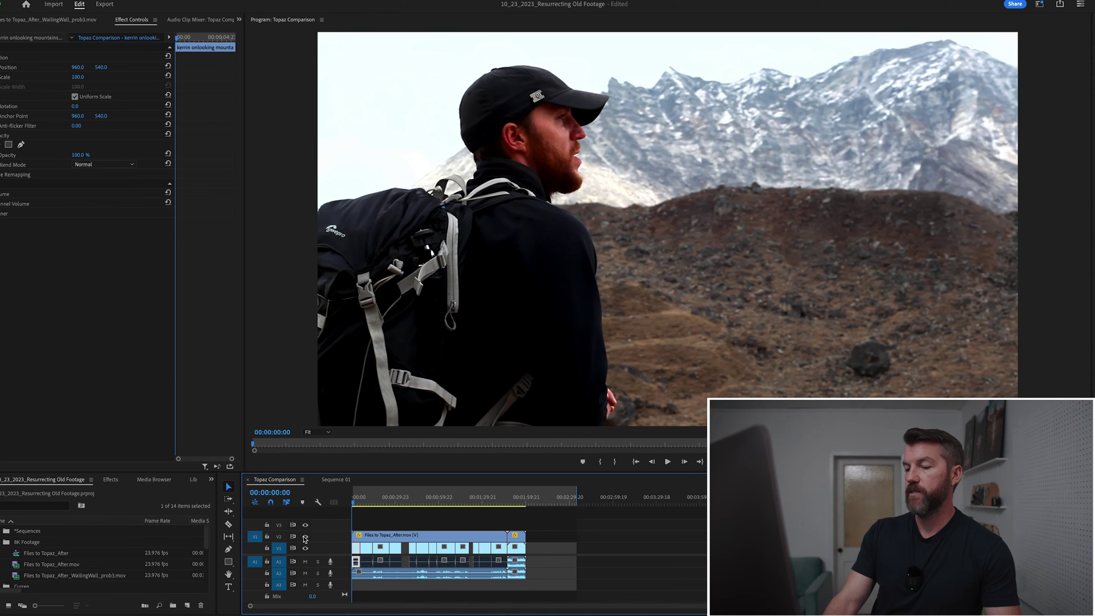
{"action": "key", "text": "space"}
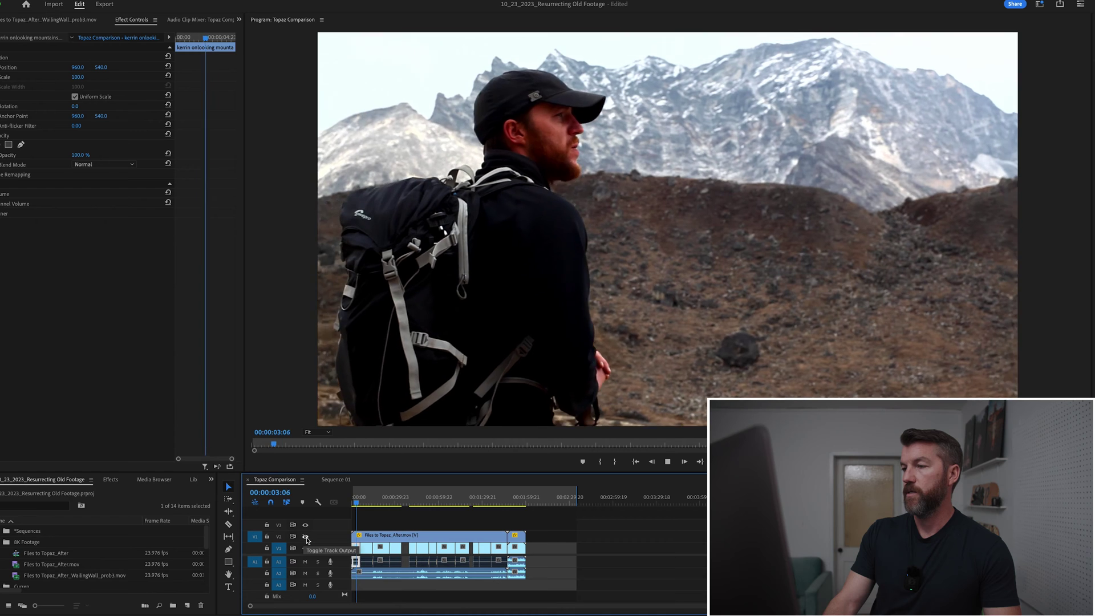
{"action": "key", "text": "space"}
{"action": "key", "text": "Home"}
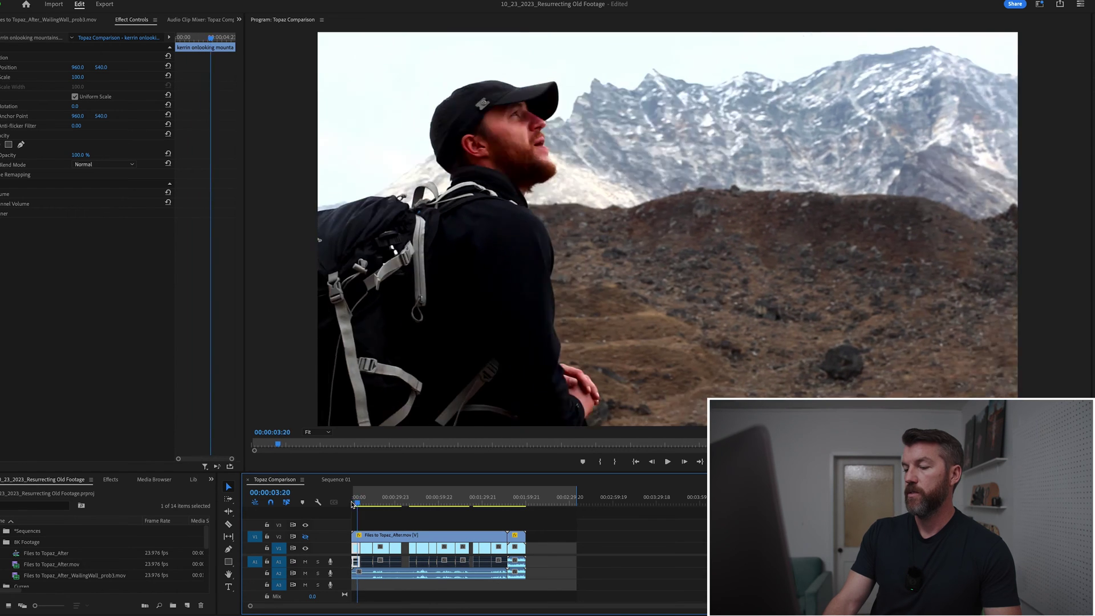
{"action": "key", "text": "space"}
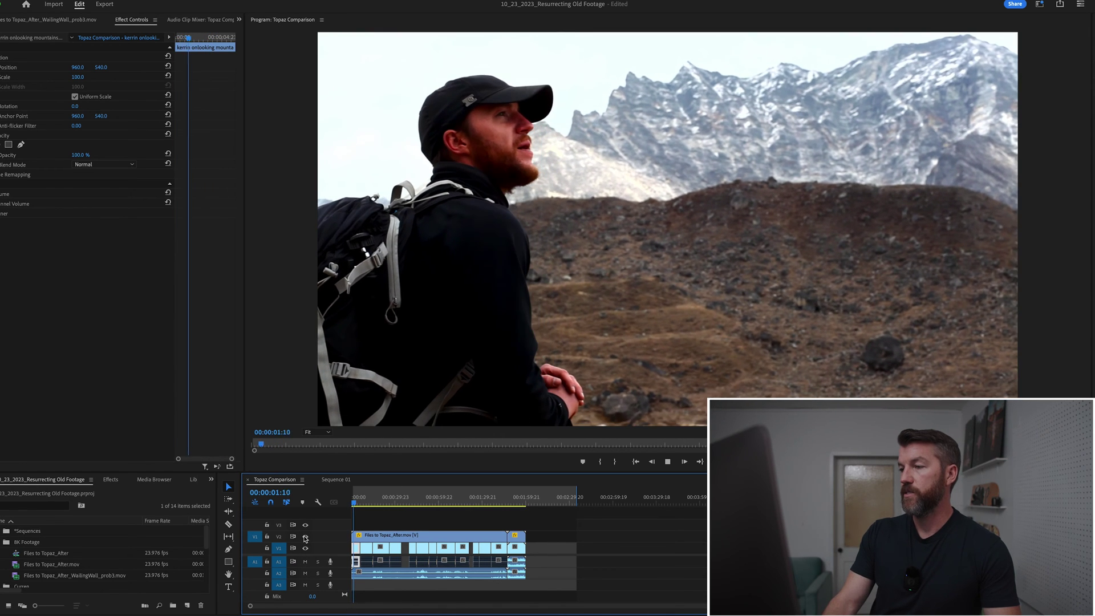
{"action": "left_click", "coordinate": [305, 537]}
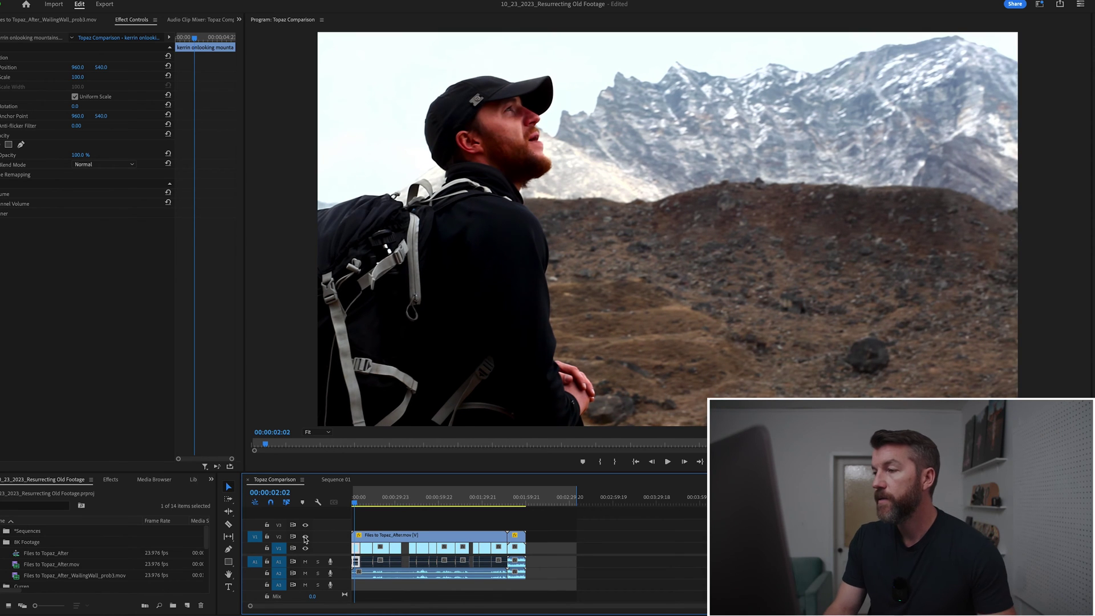
Step: Play through the suspension bridge shots, toggling V2 visibility to compare the original and upscaled versions
{"action": "key", "text": "space"}
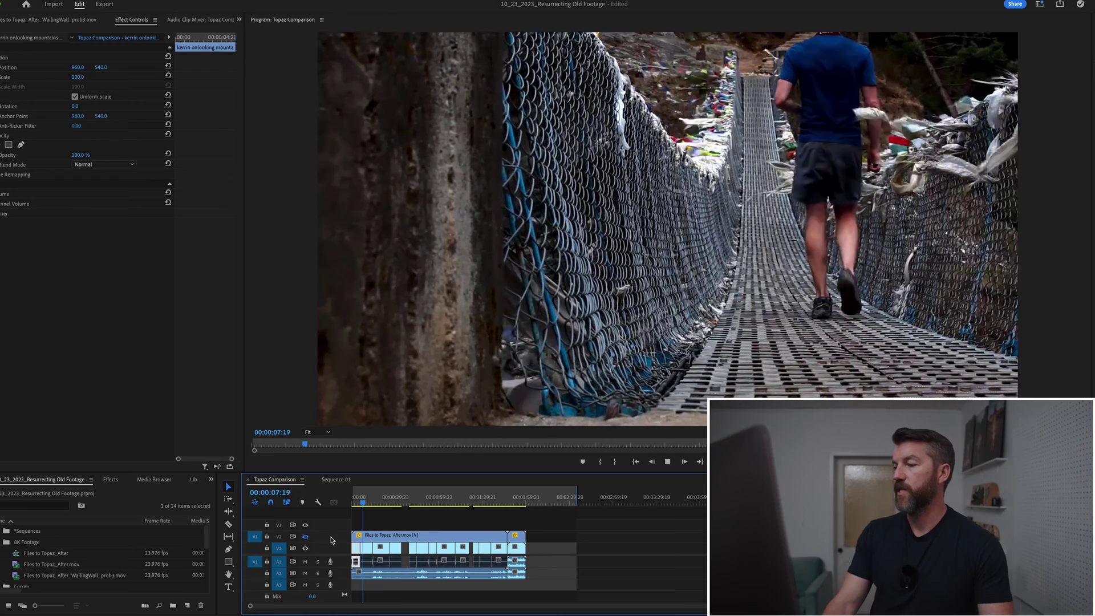
{"action": "key", "text": "space"}
{"action": "key", "text": "space"}
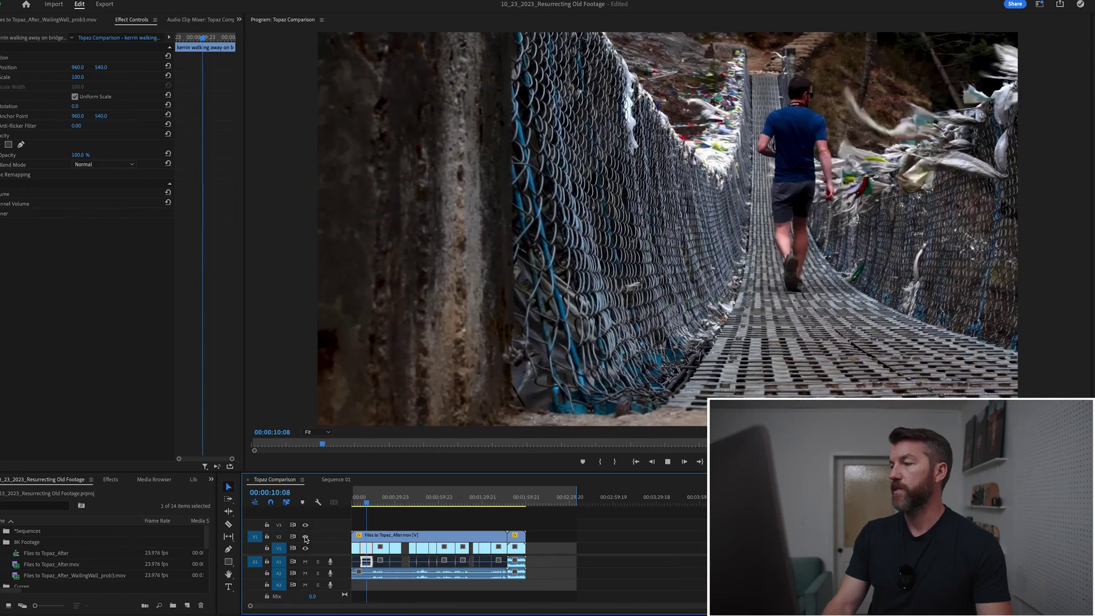
{"action": "key", "text": "space"}
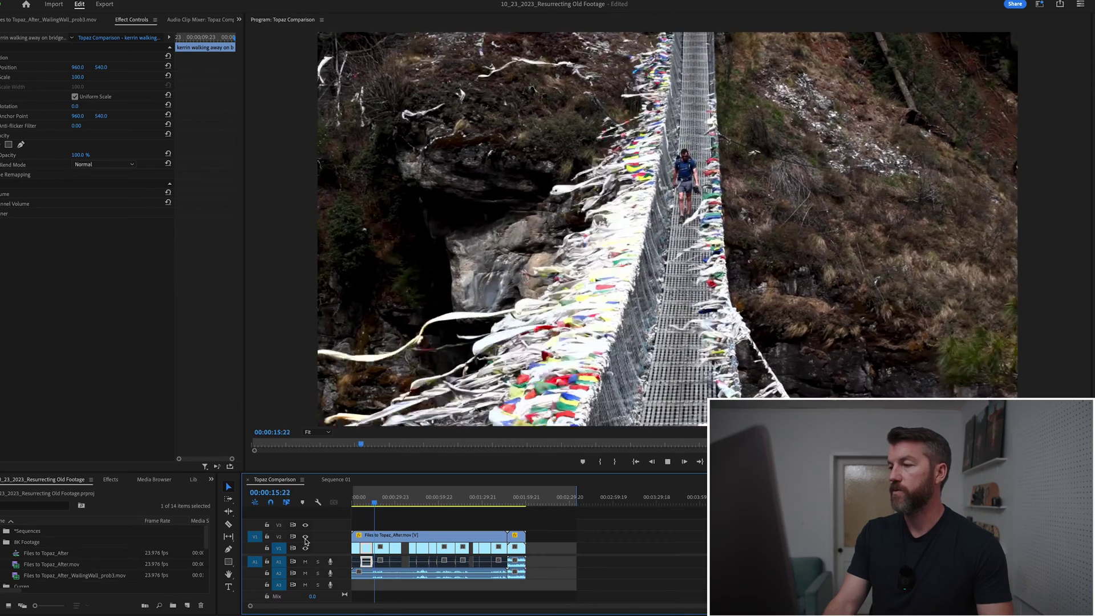
{"action": "left_click", "coordinate": [305, 536]}
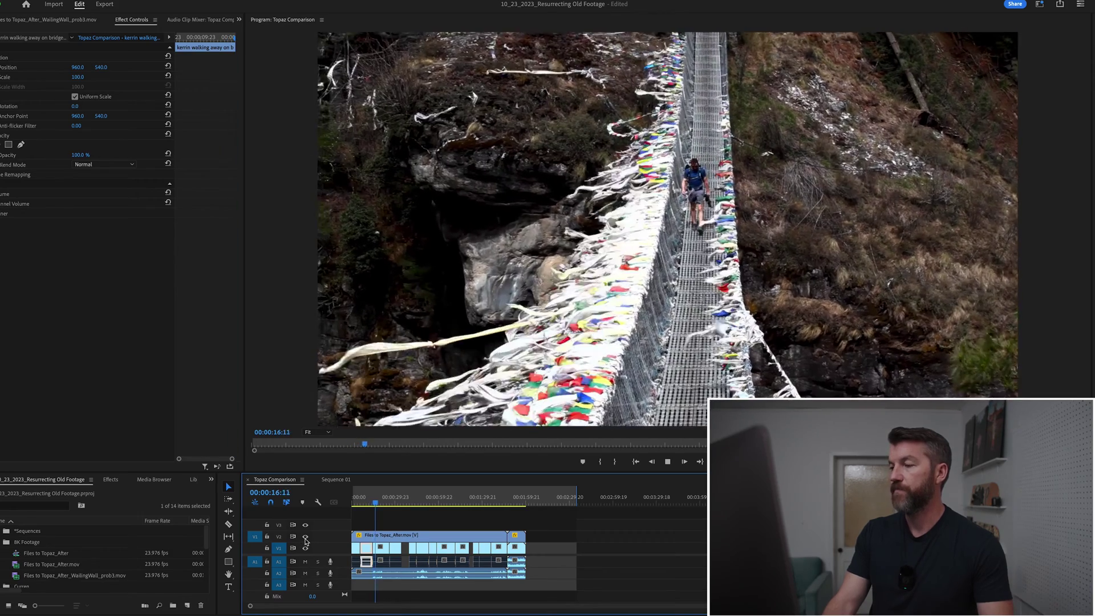
Step: Play the original snowy fly-fishing shot from its start with V2 hidden, and stop near its end
{"action": "left_click", "coordinate": [410, 504]}
{"action": "left_click", "coordinate": [411, 503]}
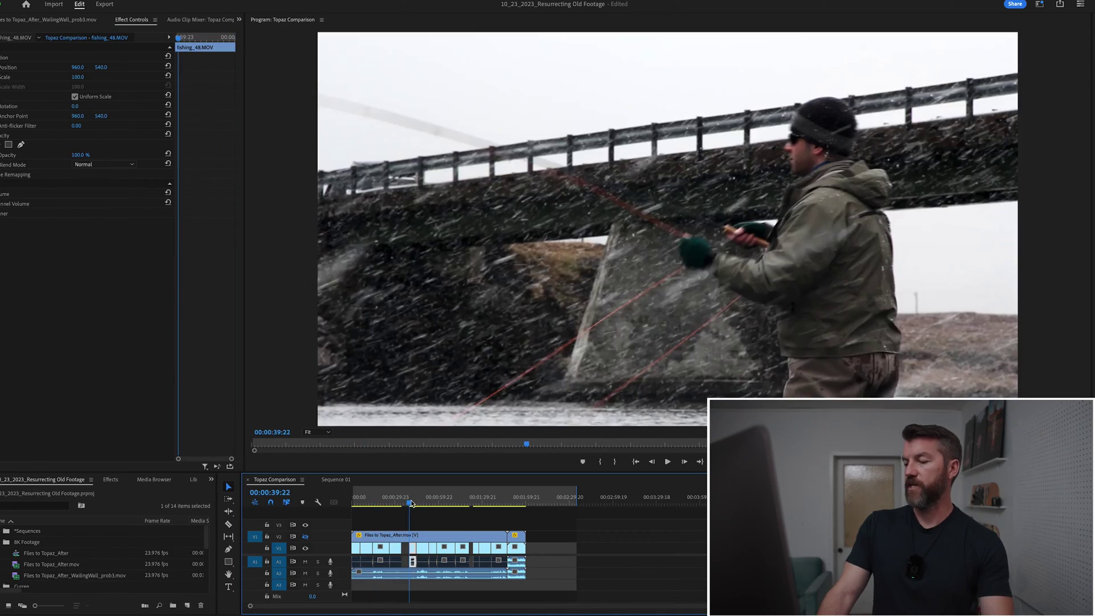
{"action": "left_click", "coordinate": [435, 526]}
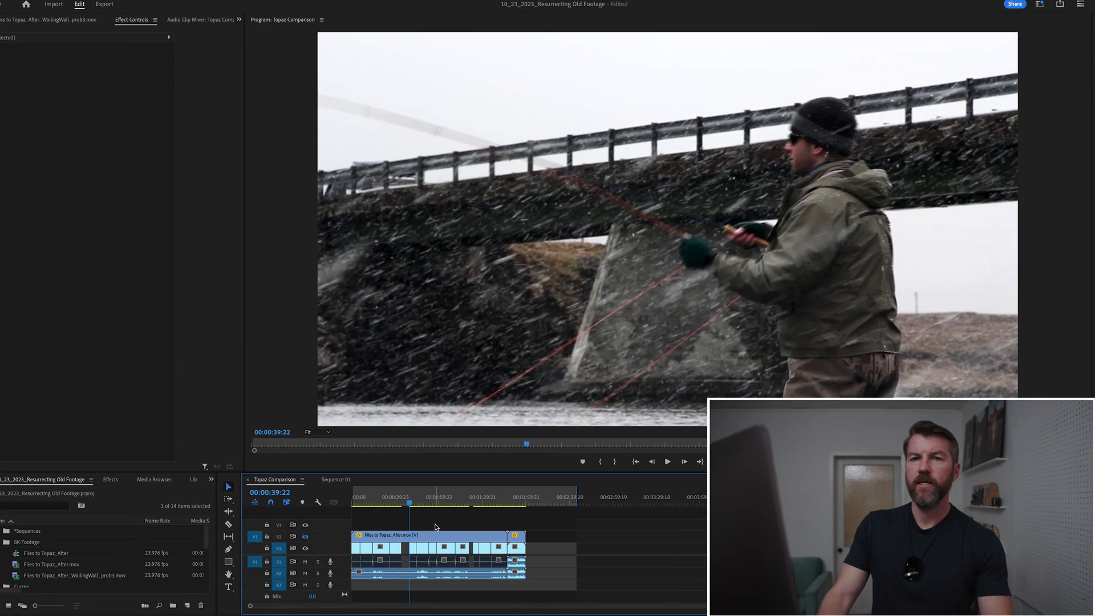
{"action": "key", "text": "space"}
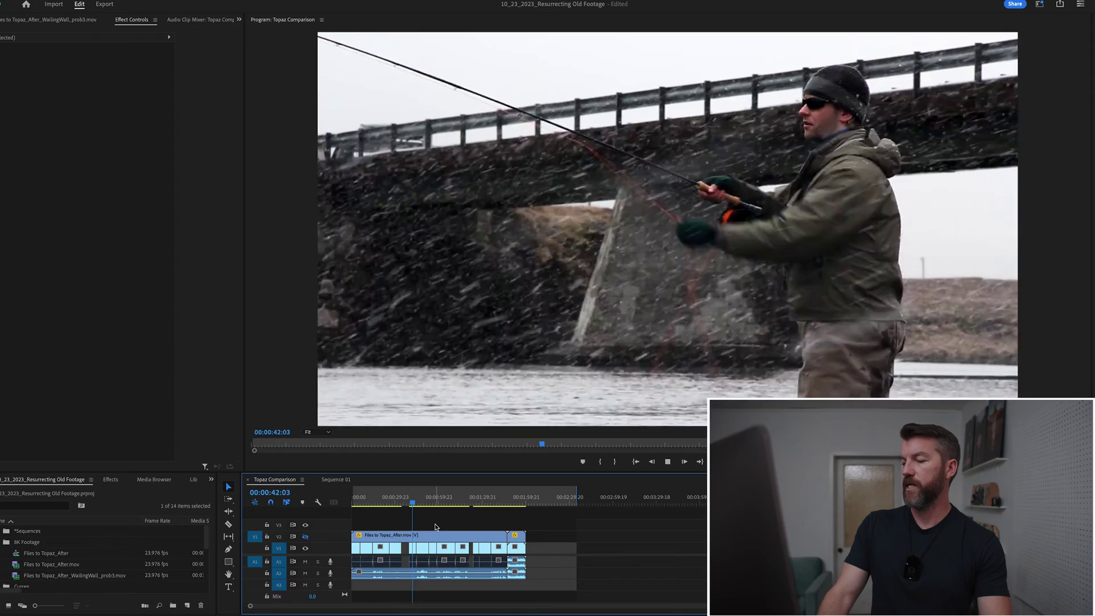
{"action": "key", "text": "space"}
{"action": "key", "text": "d"}
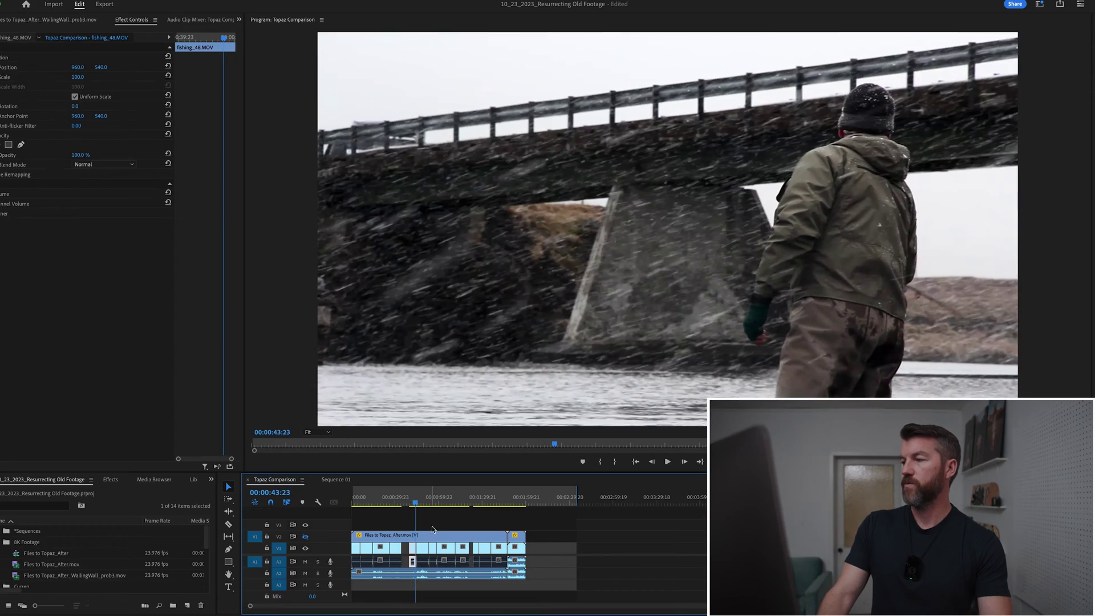
Step: Replay sections of the fly-fishing shot, toggling V2 visibility to compare the original and upscaled versions of the angler and falling snow
{"action": "left_click_drag", "start_coordinate": [416, 507], "coordinate": [412, 506]}
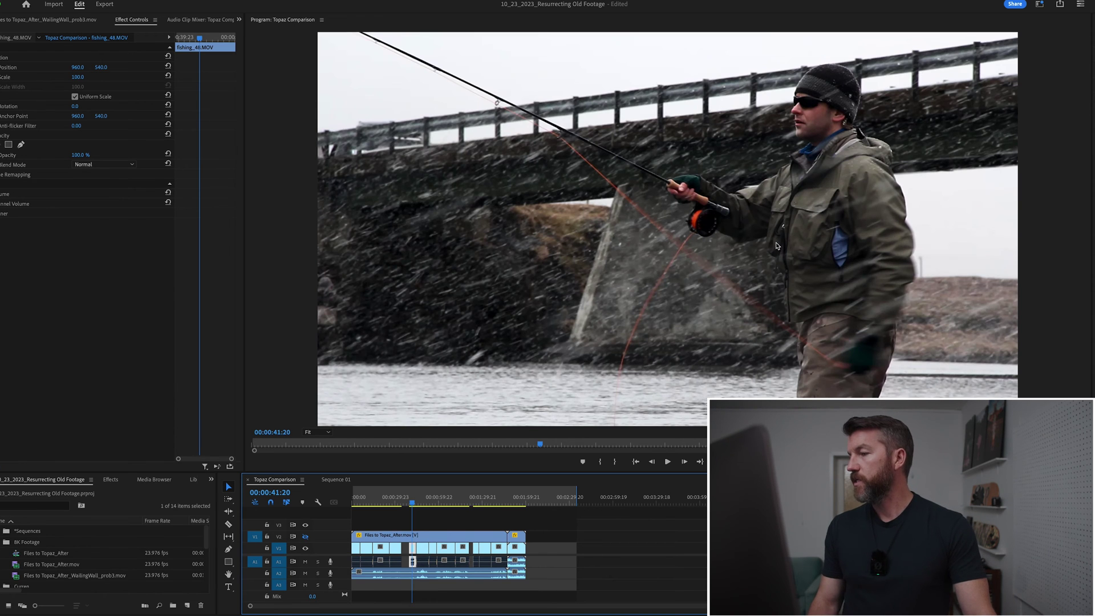
{"action": "key", "text": "Right"}
{"action": "key", "text": "Left"}
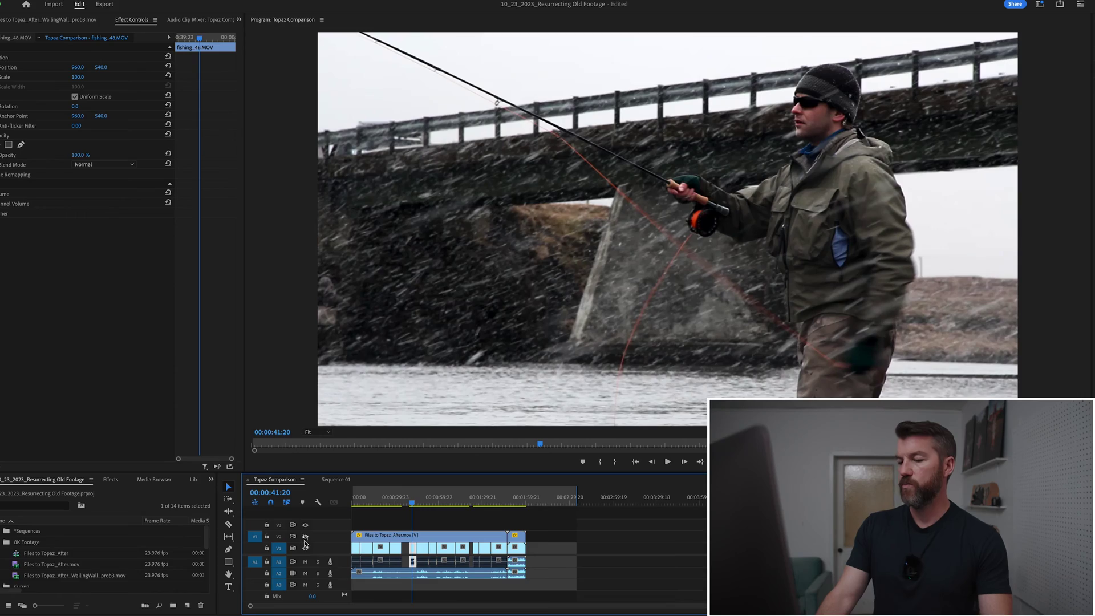
{"action": "key", "text": "space"}
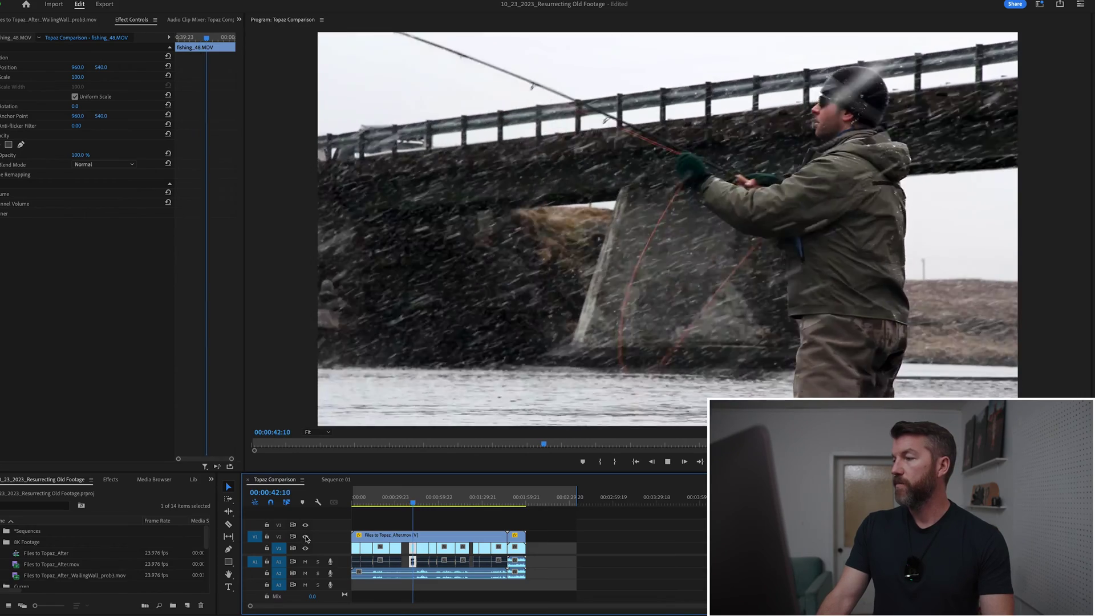
{"action": "left_click", "coordinate": [410, 503]}
{"action": "left_click_drag", "start_coordinate": [409, 504], "coordinate": [412, 504]}
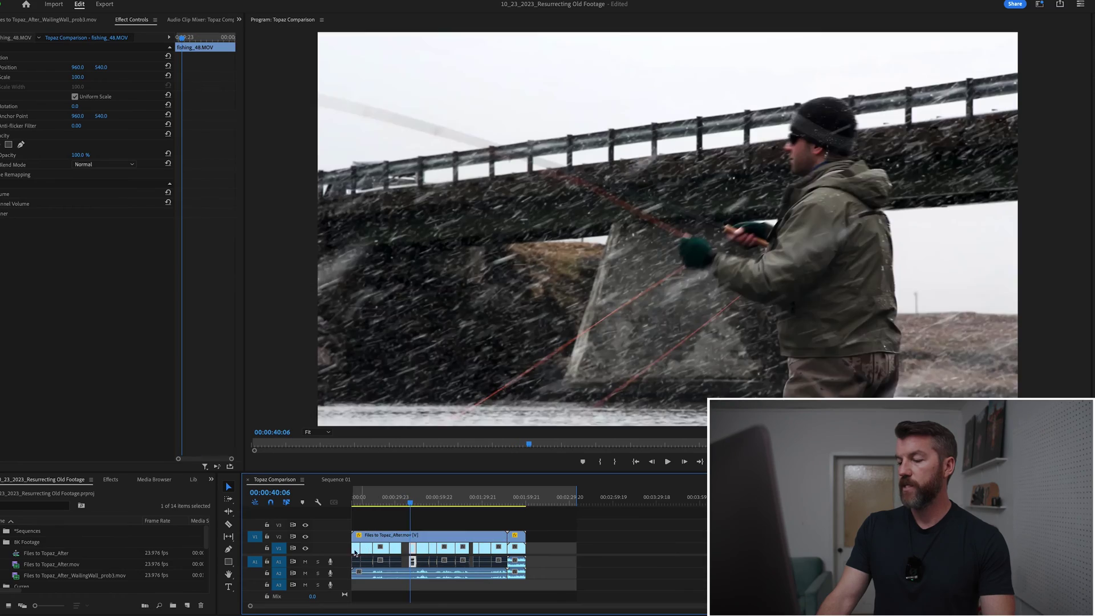
{"action": "left_click", "coordinate": [305, 537]}
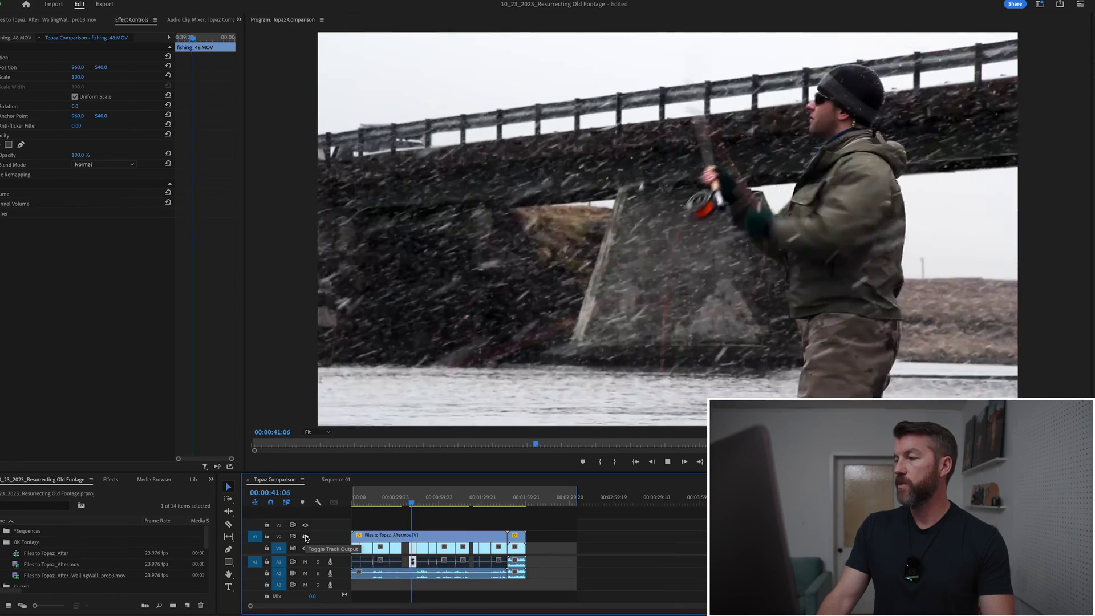
Step: Play the snowy roadside interview shot around 00:01:07 with V2 hidden and shown to compare facial detail in the original and upscaled versions
{"action": "left_click", "coordinate": [439, 503]}
{"action": "key", "text": "XF86MonBrightnessUp"}
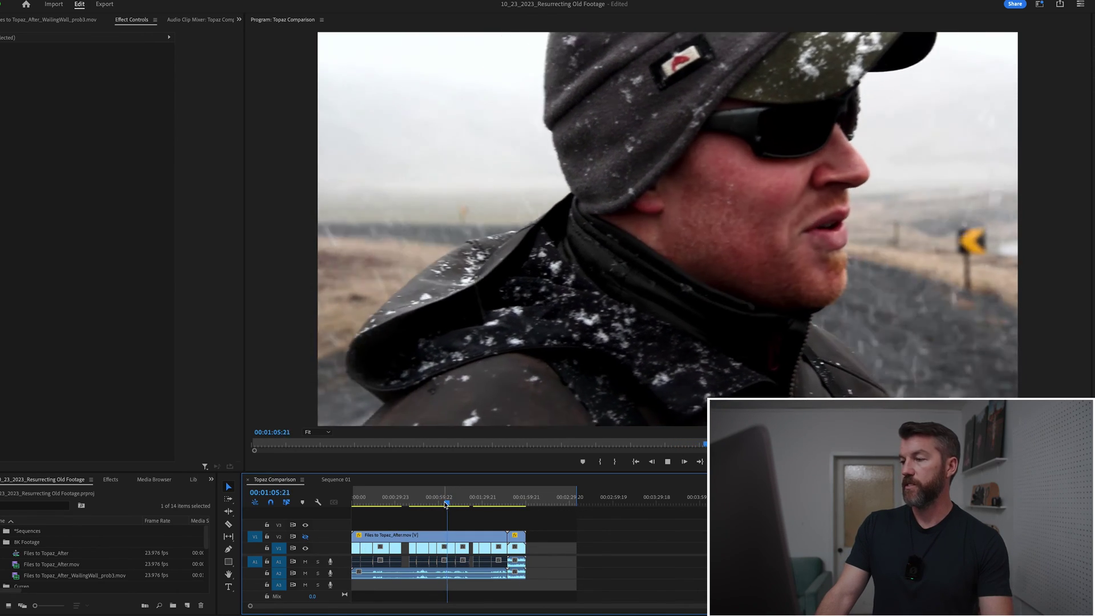
{"action": "key", "text": "space"}
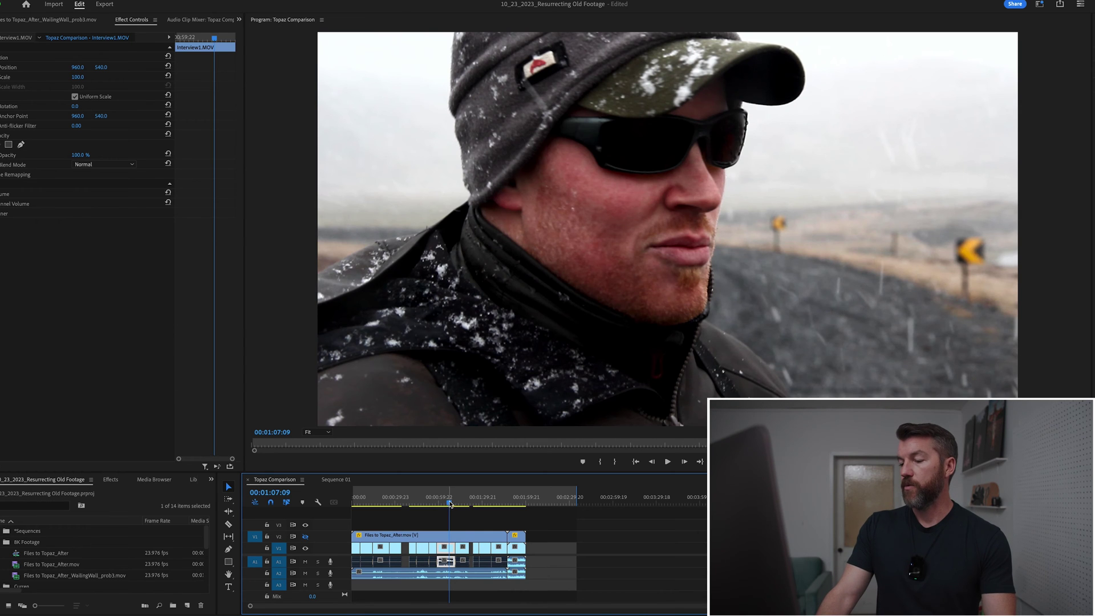
{"action": "left_click_drag", "start_coordinate": [450, 504], "coordinate": [440, 503]}
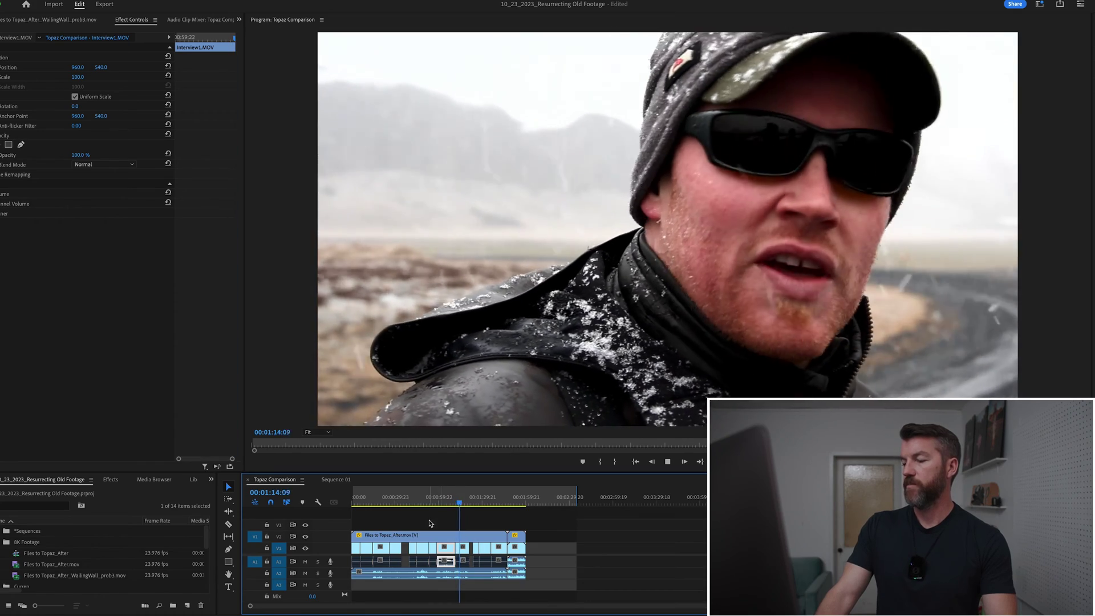
{"action": "left_click", "coordinate": [447, 502]}
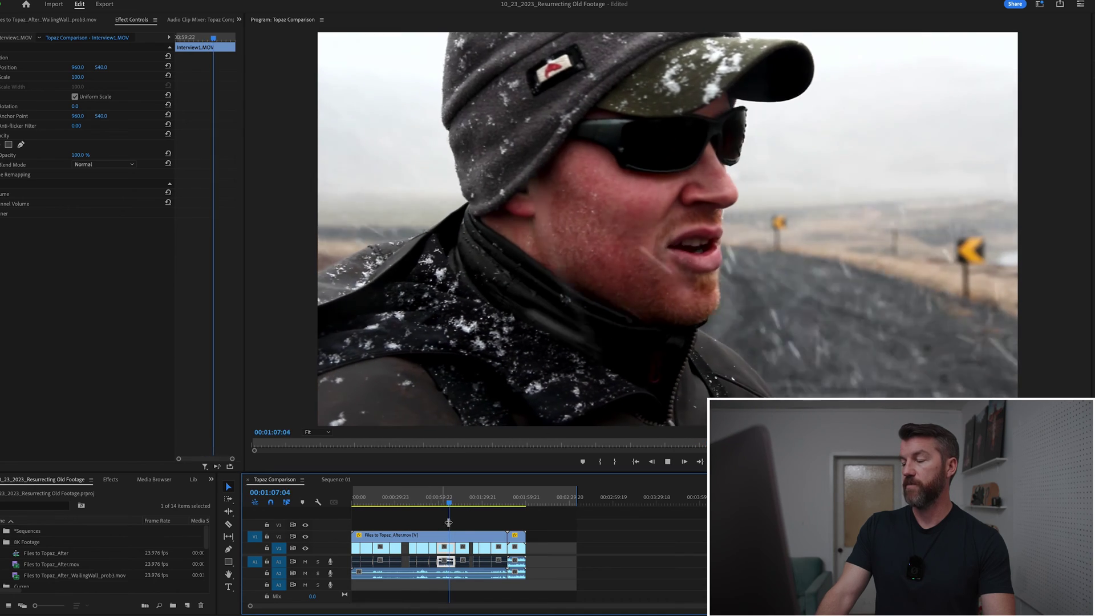
{"action": "left_click", "coordinate": [462, 524]}
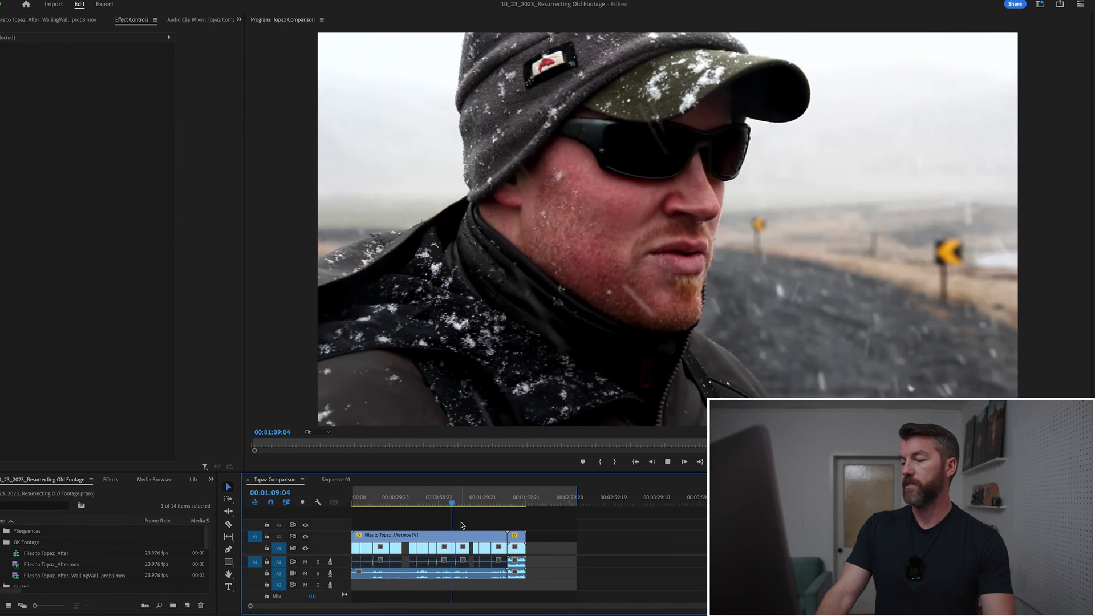
Step: Play the upscaled Wailing Wall clip at the end of Topaz Comparison and stop at 00:02:11:16
{"action": "key", "text": "Down"}
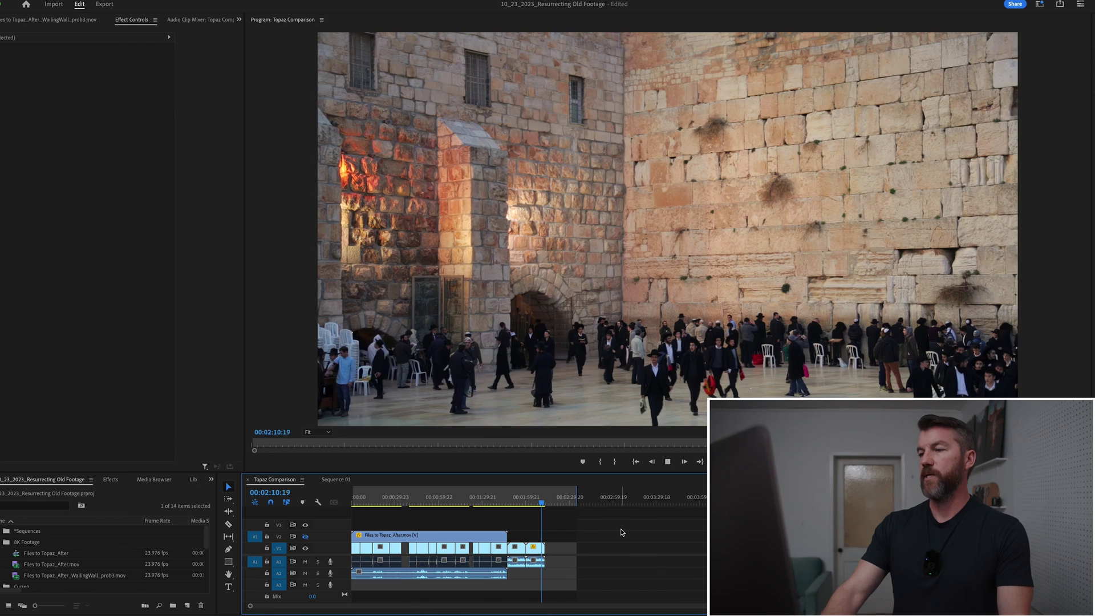
{"action": "key", "text": "space"}
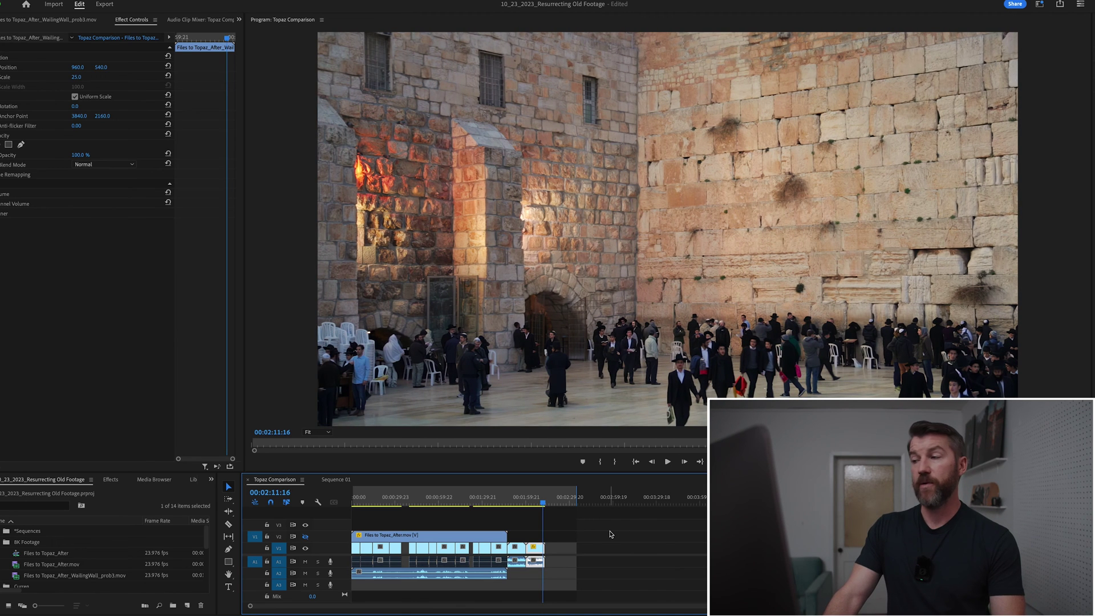